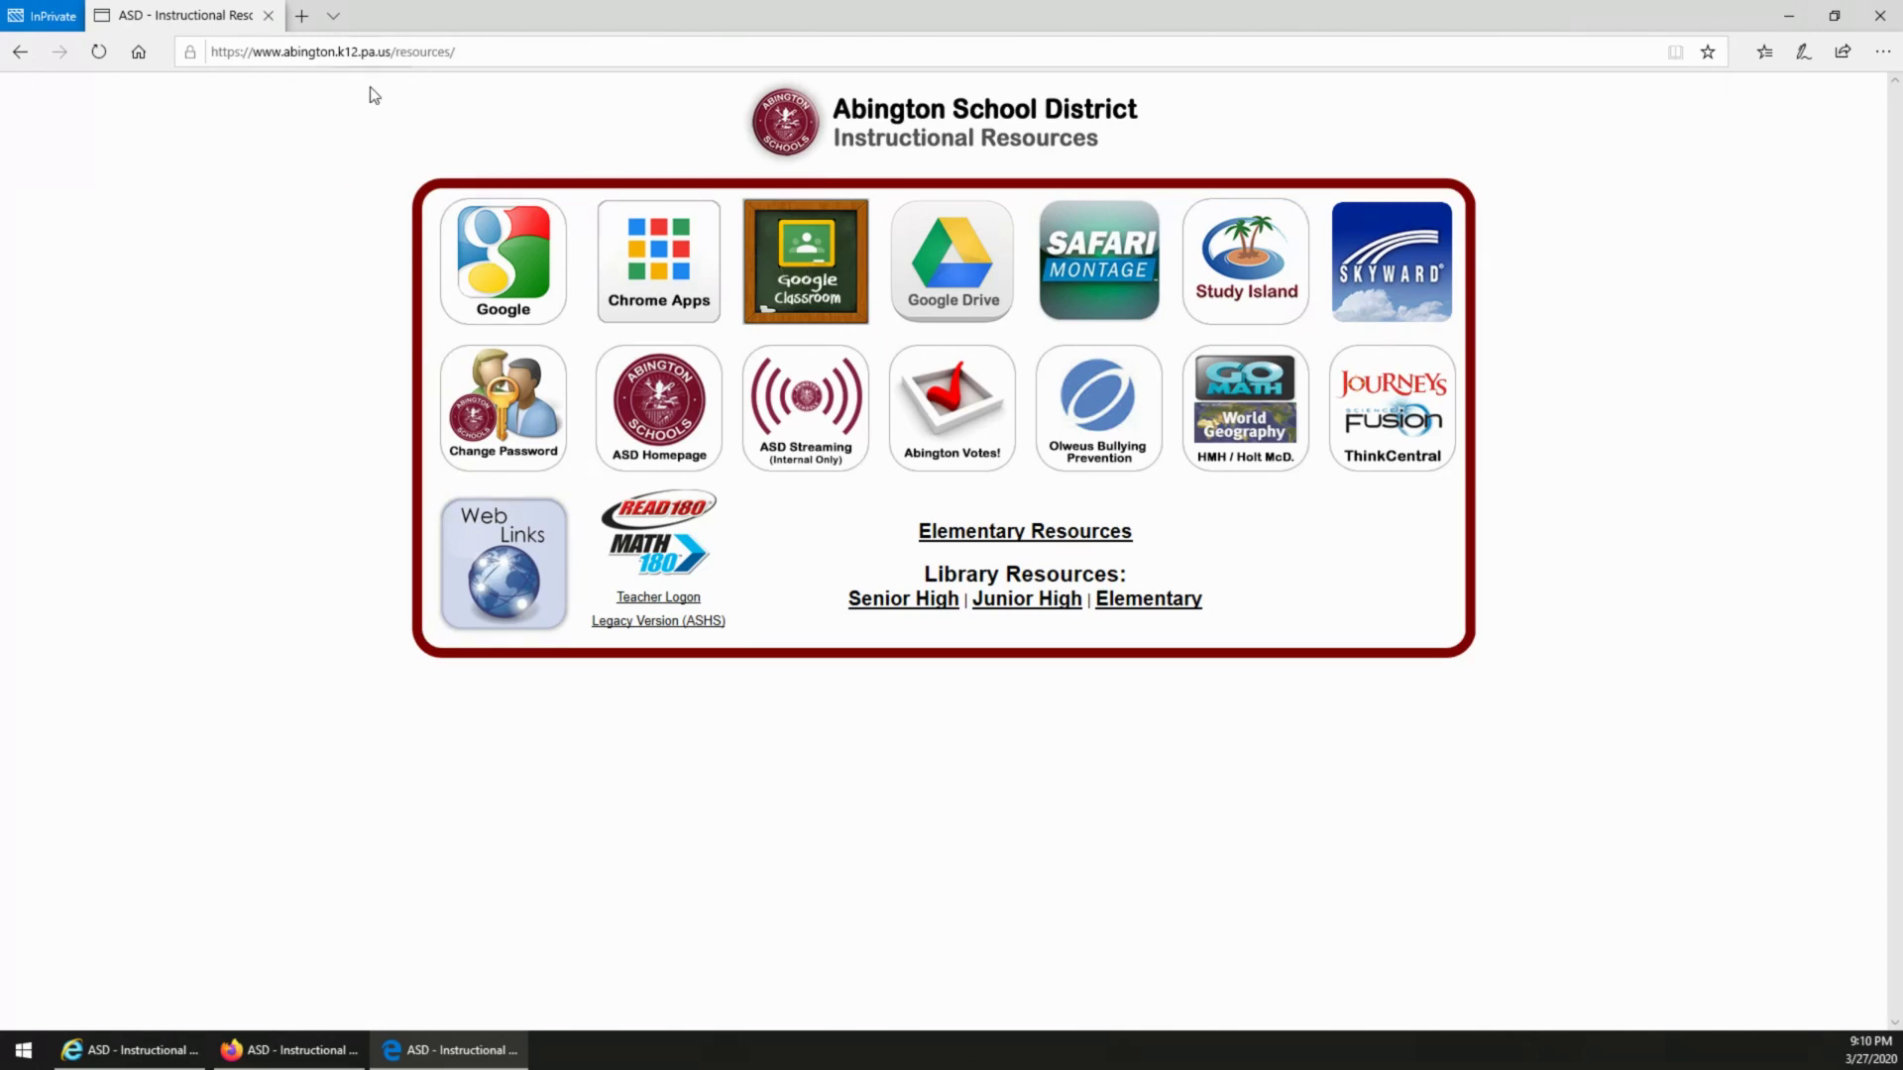
Step: Replace the current URL in Edge's address bar with classroom.google.com
left_click(531, 53)
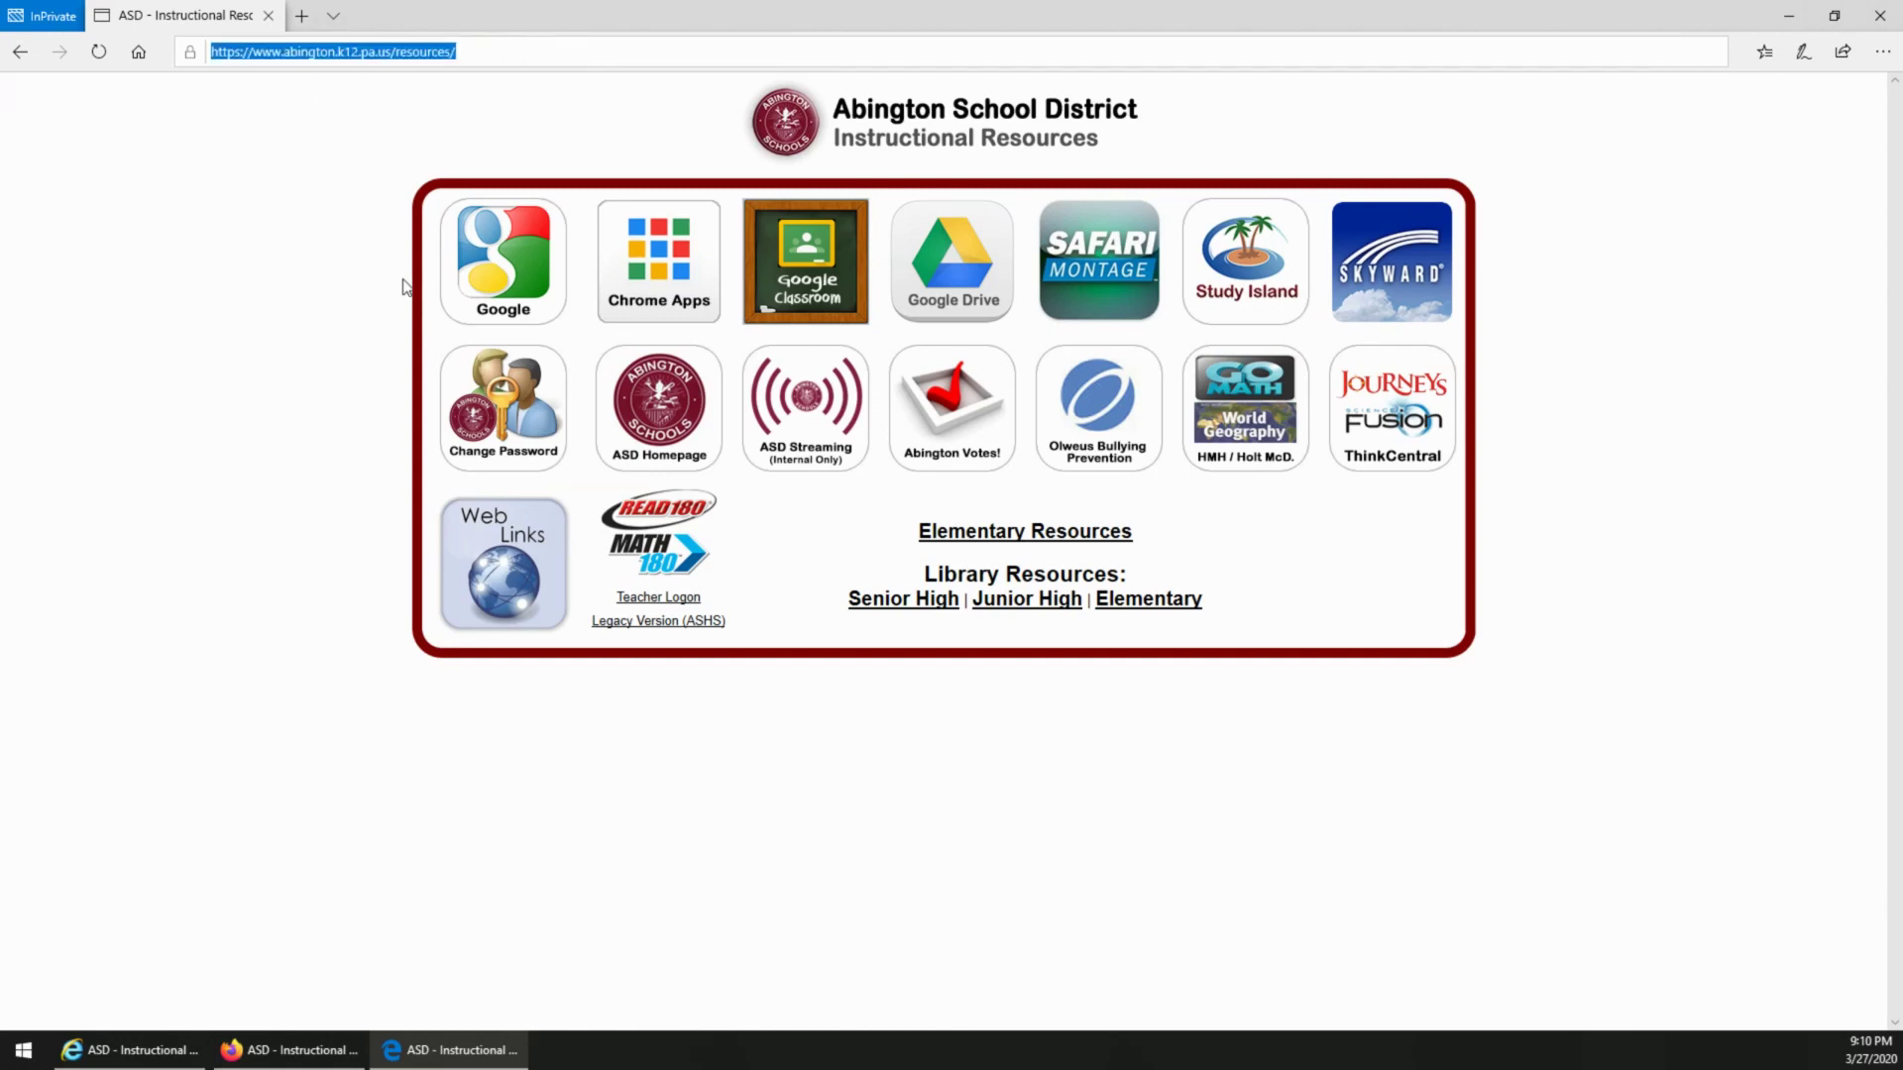
type("classroom.")
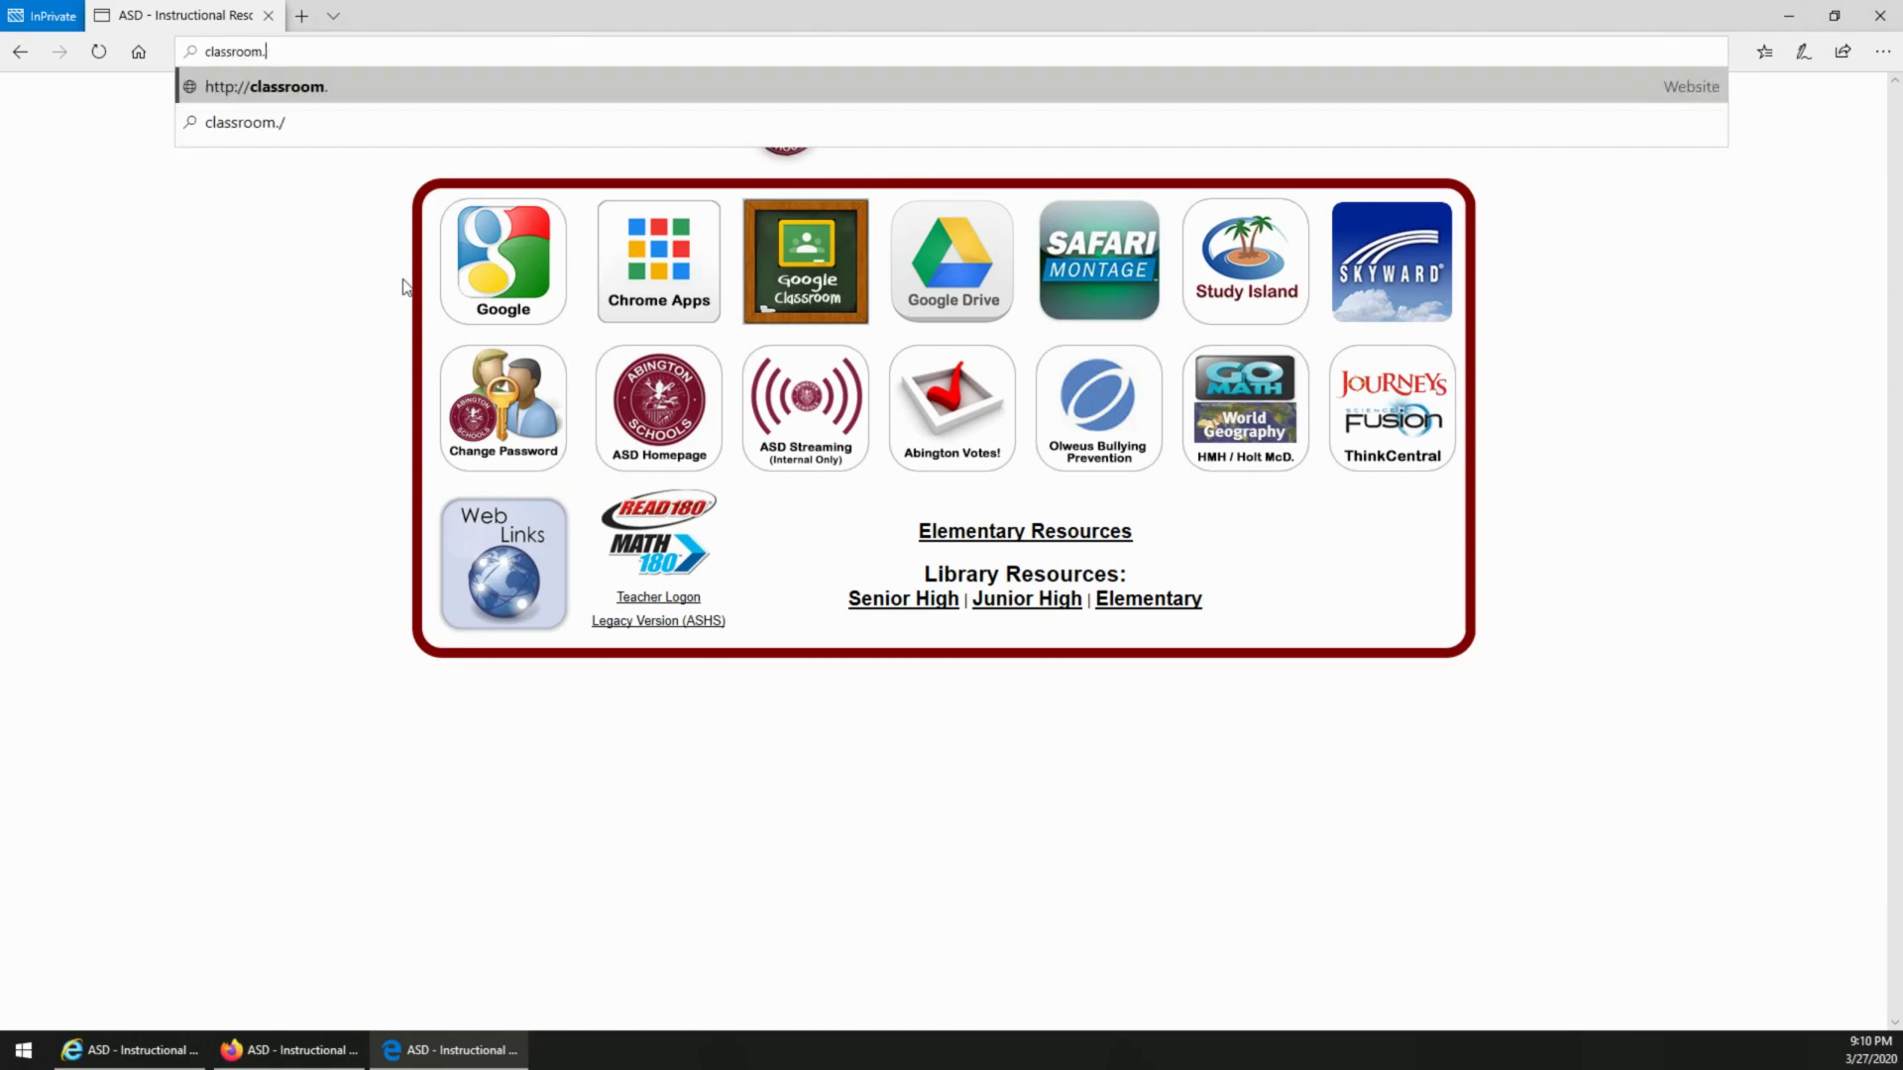
type("google.com")
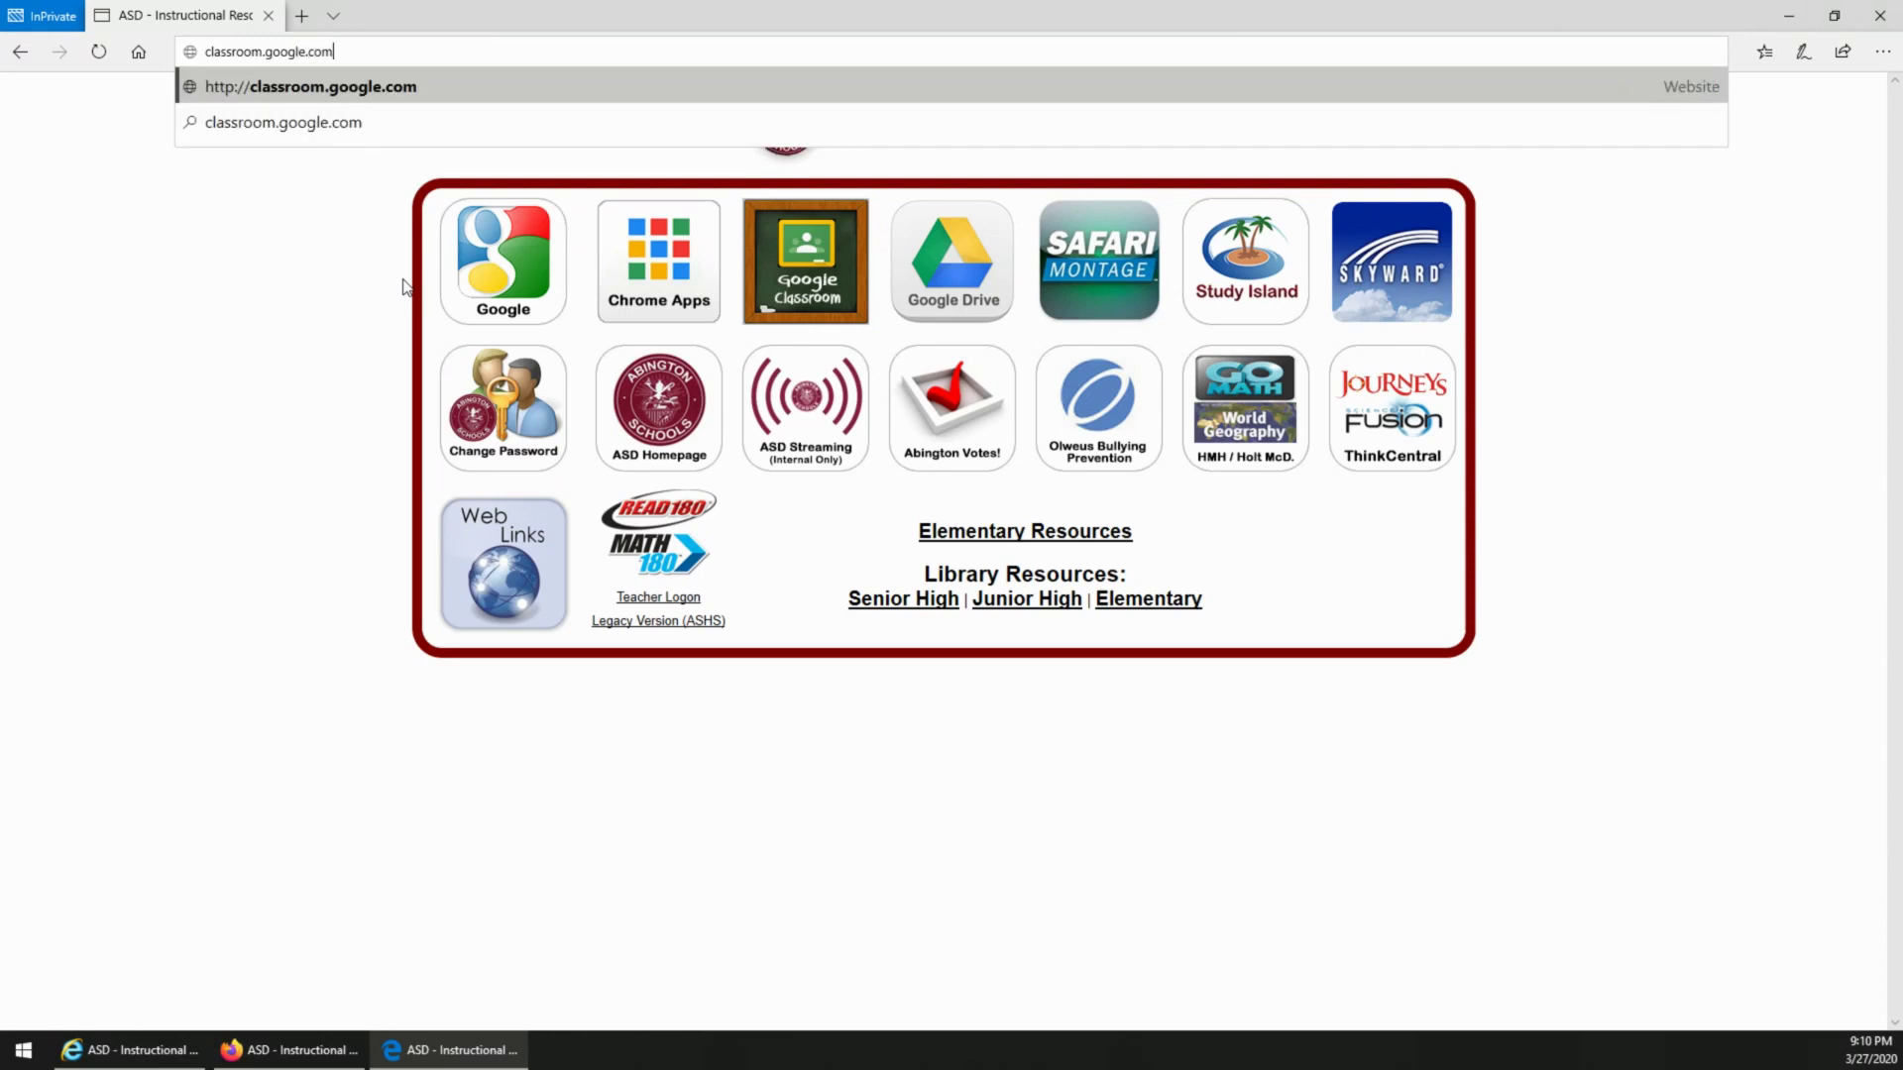
Step: Load classroom.google.com and pick Google Classroom from the Sign in menu
key("Return")
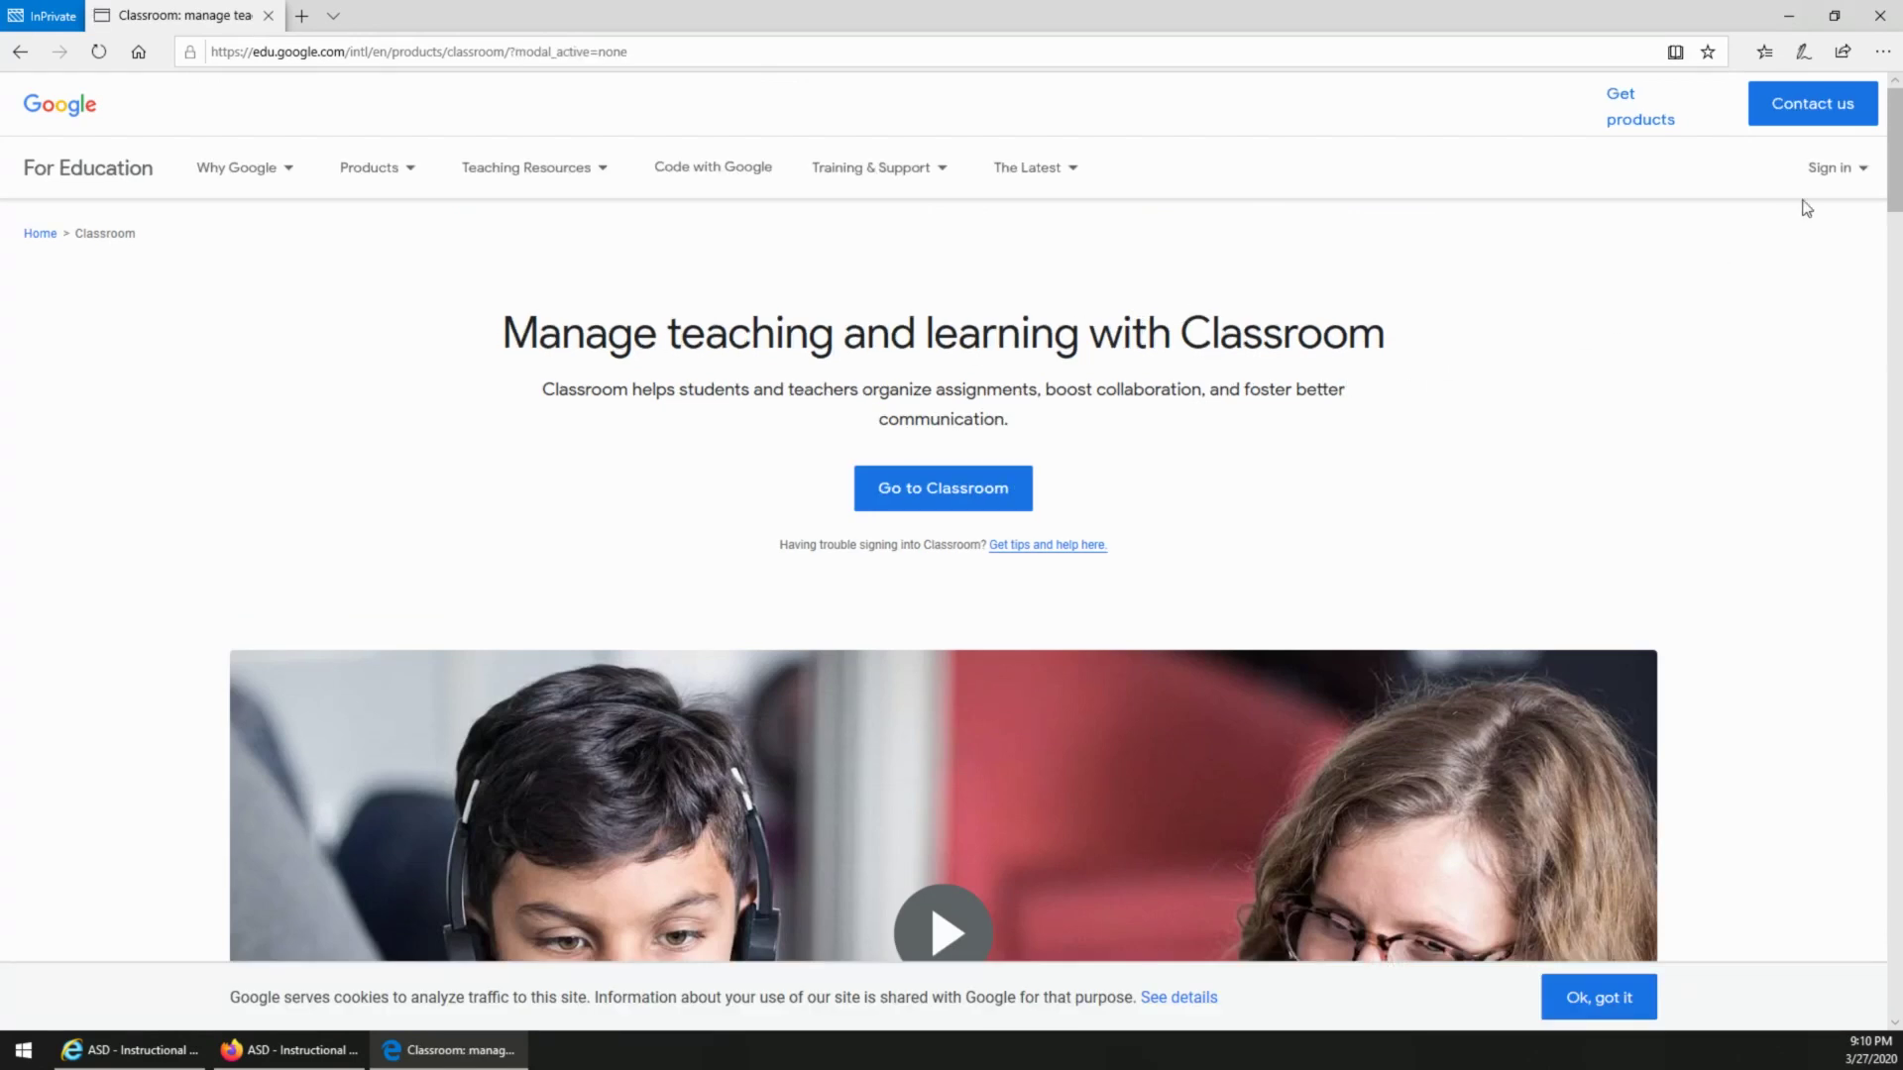
left_click(1831, 179)
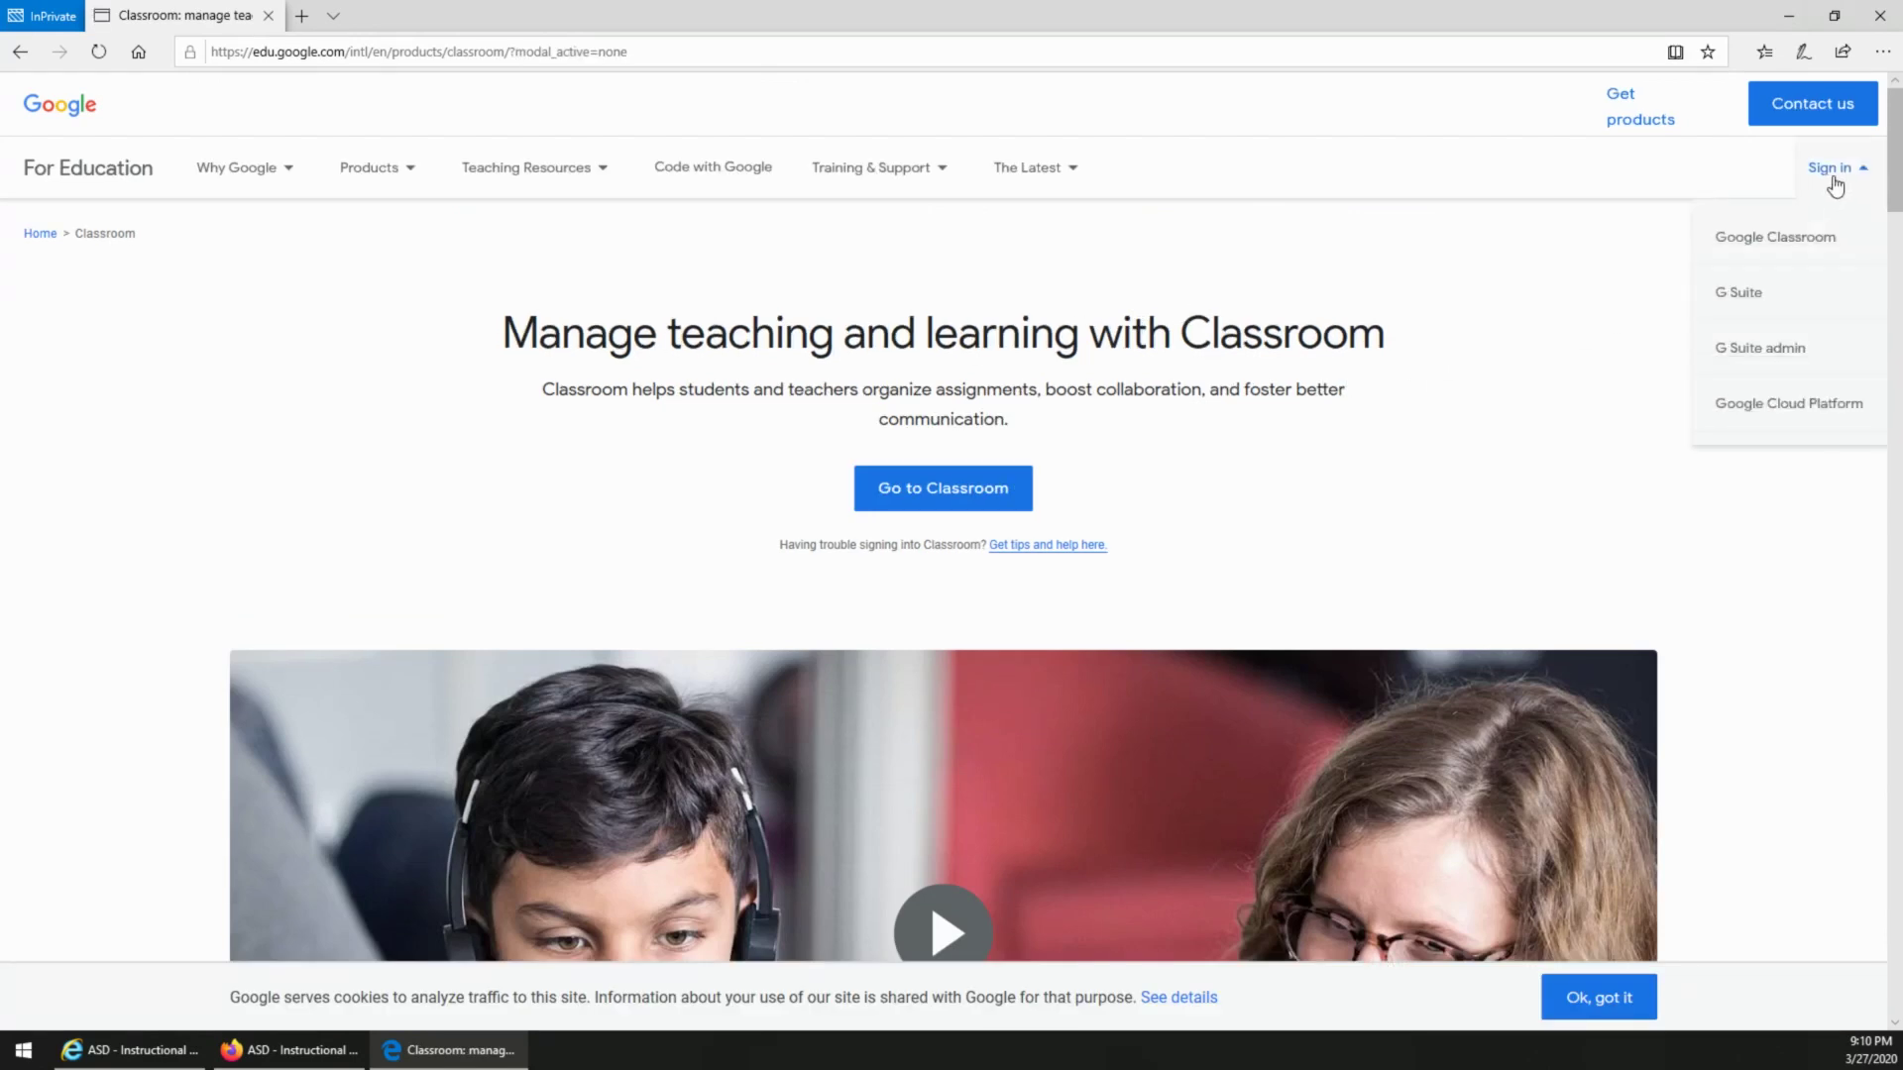
left_click(1773, 248)
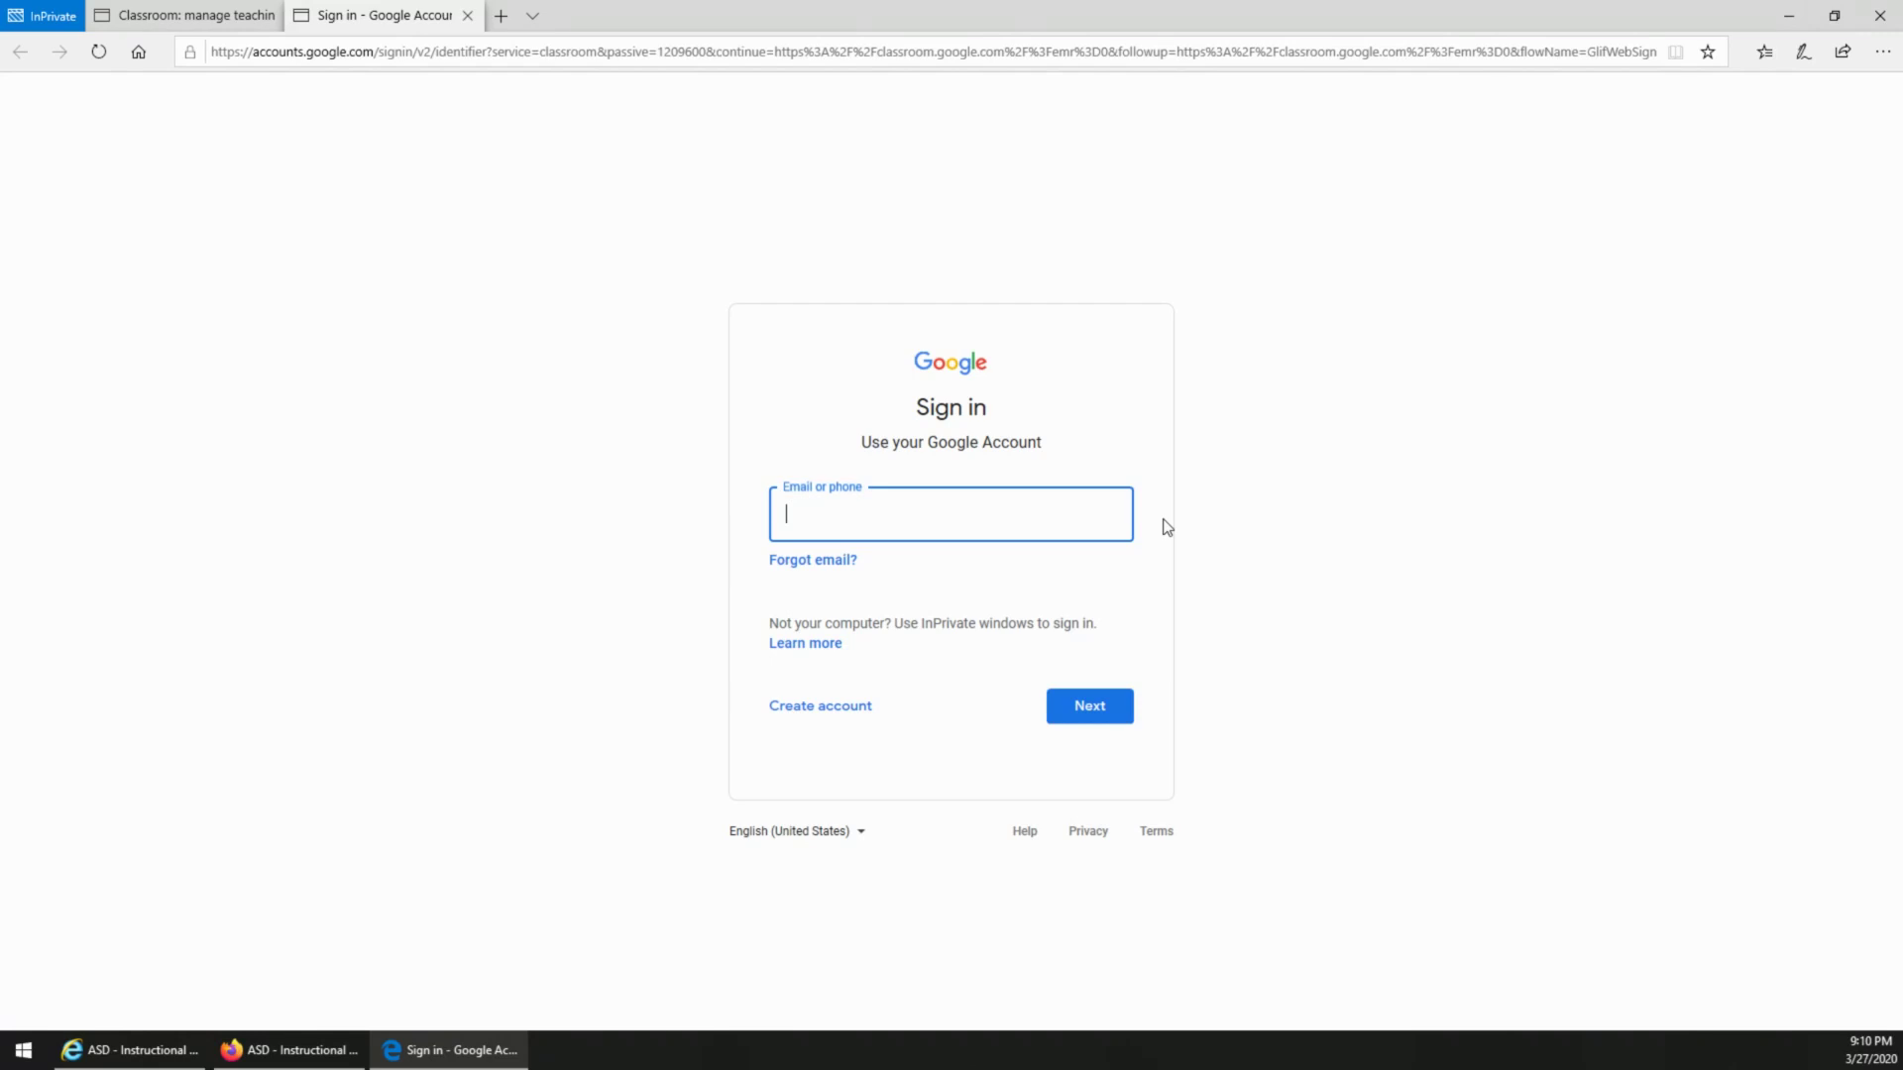
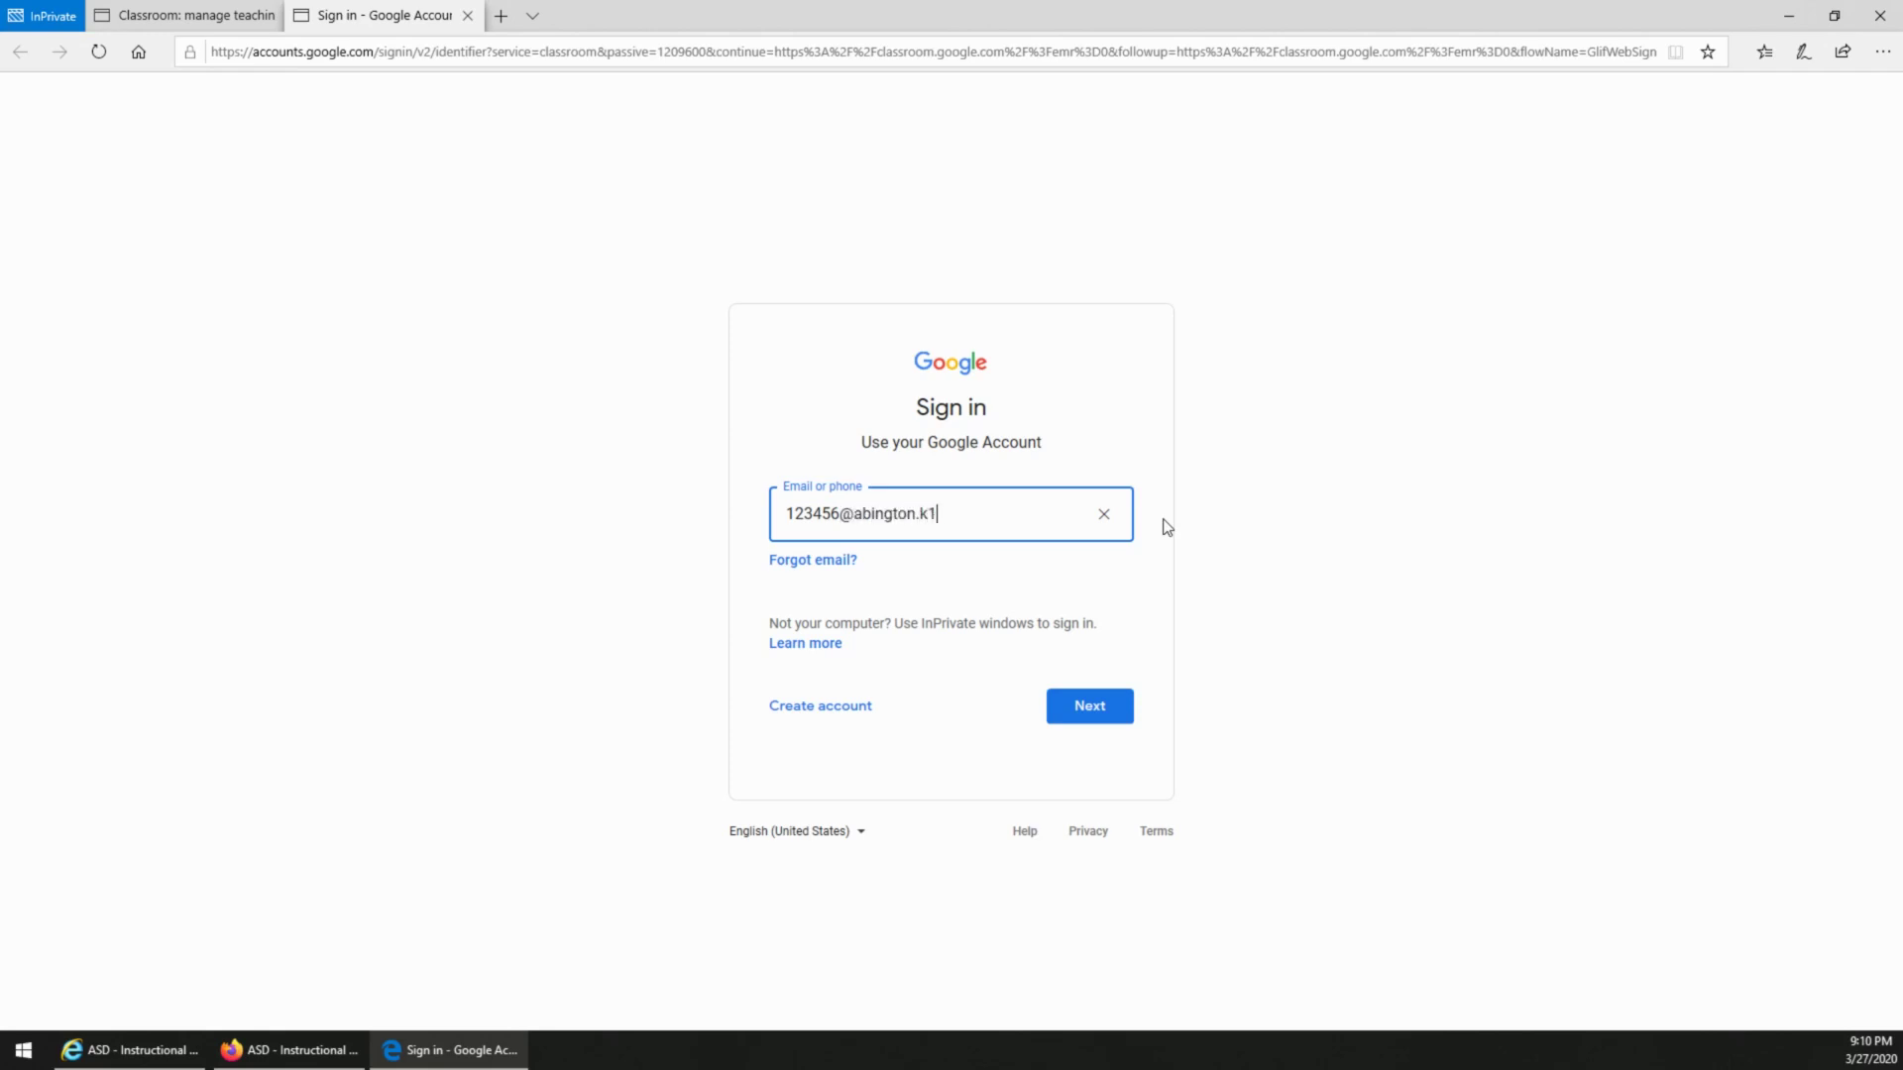
Step: Sign in with the student's school email, correcting its ID number, then enter the password
double_click(812, 514)
left_click(1090, 707)
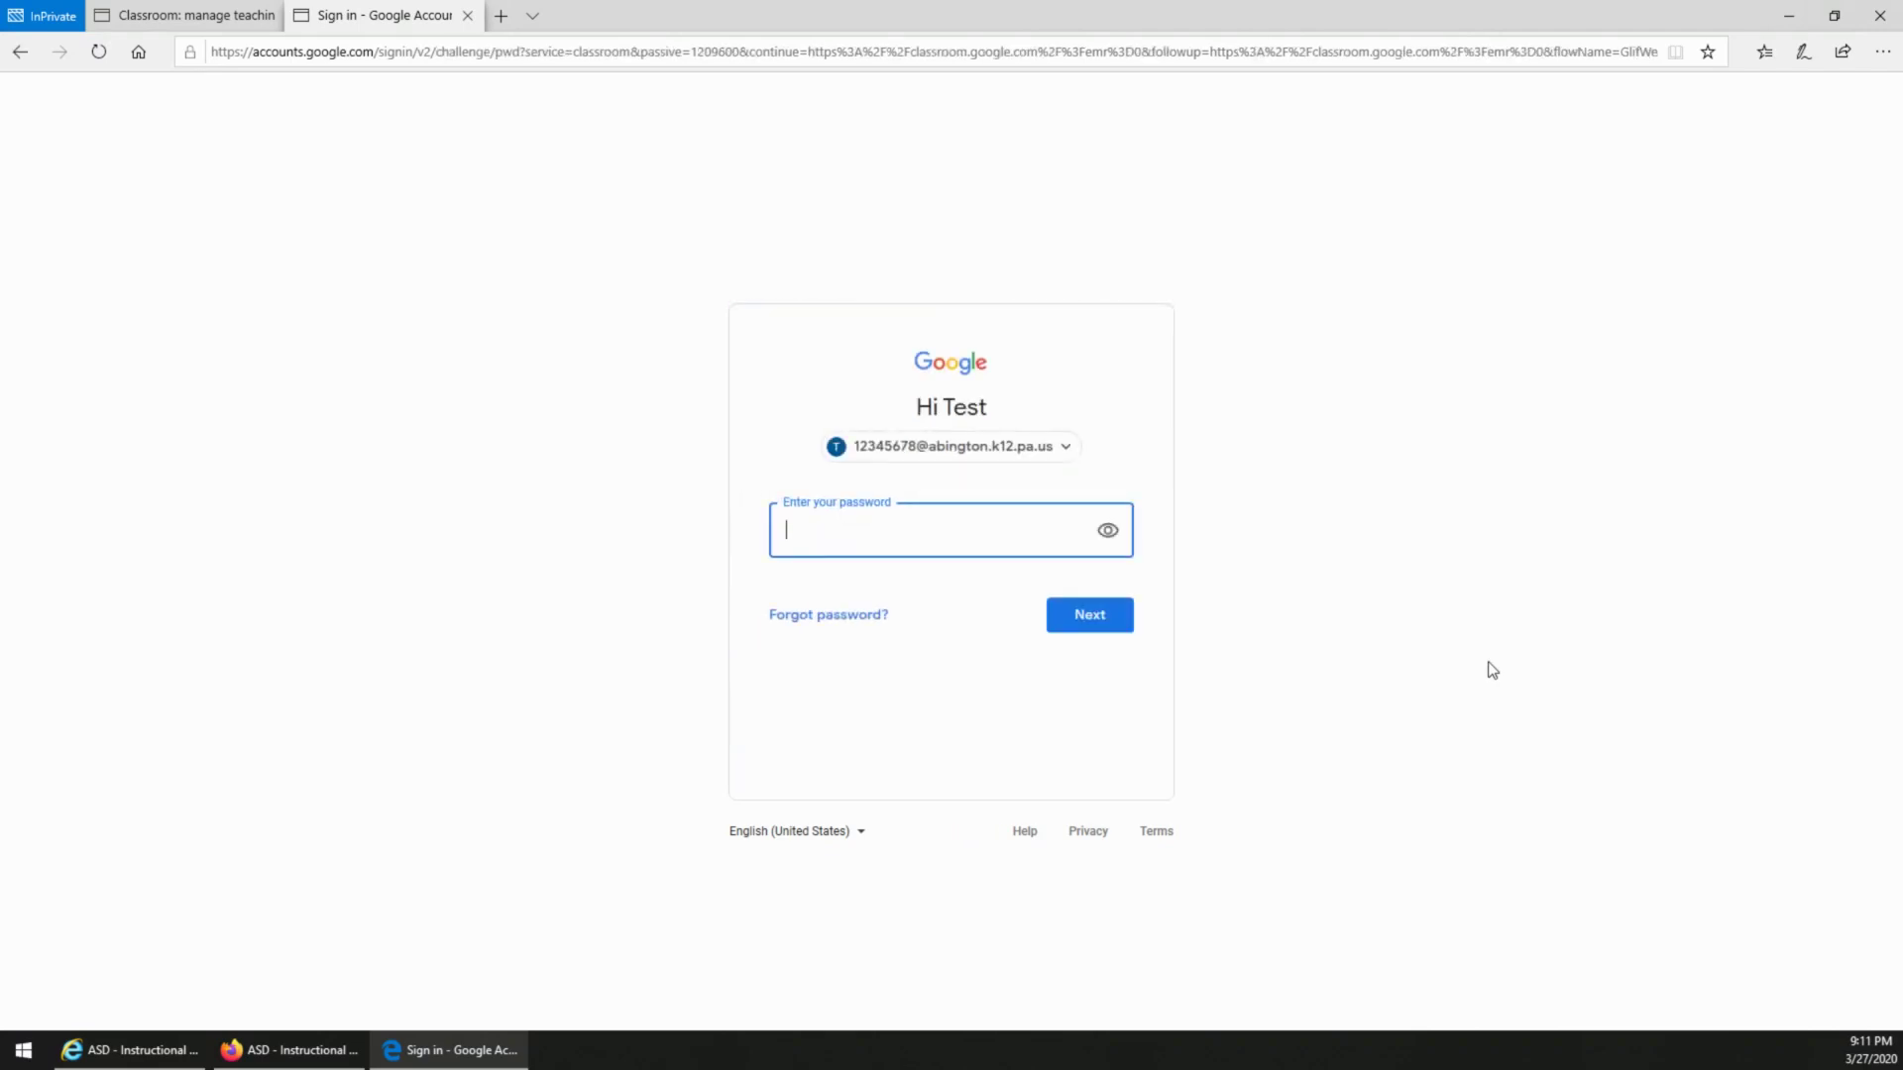
type("•••••••••••")
key("Return")
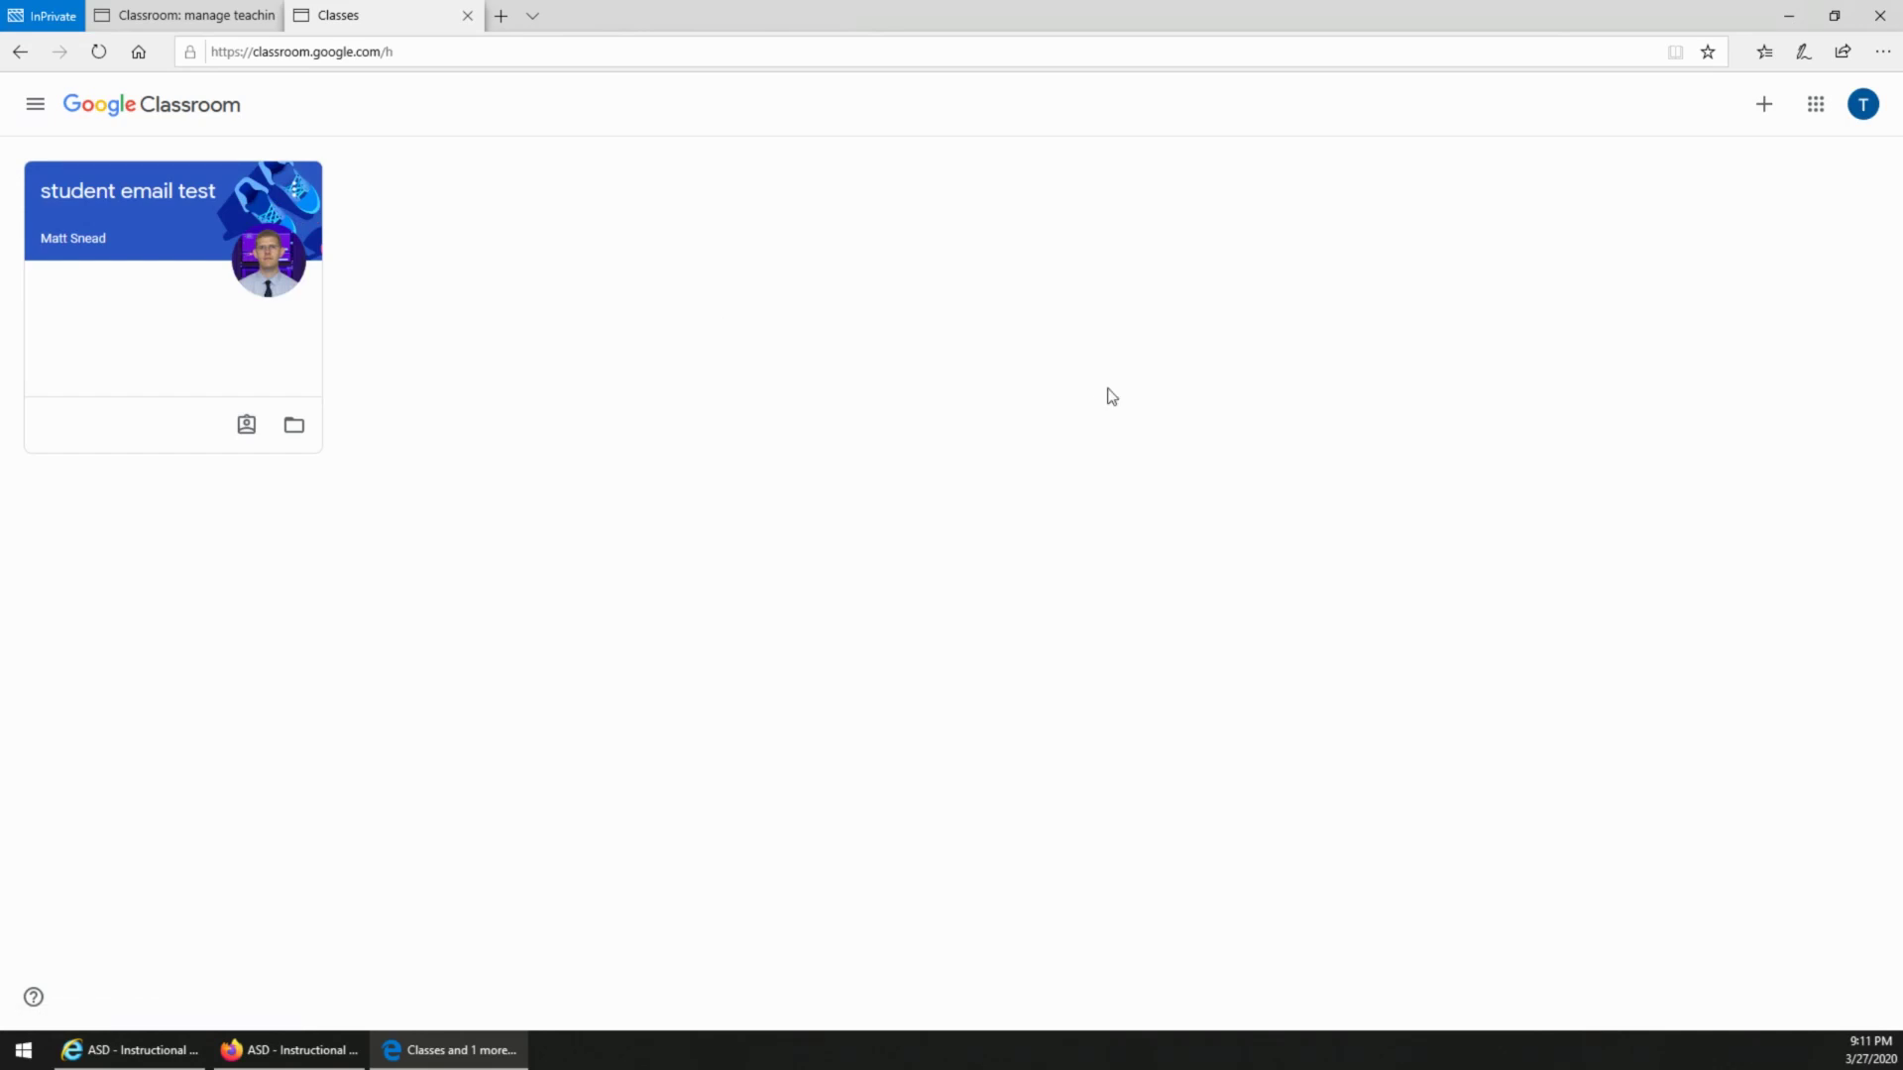
Step: Enter a class code in Join class but cancel, then bring up Internet Explorer's resources page
left_click(1761, 109)
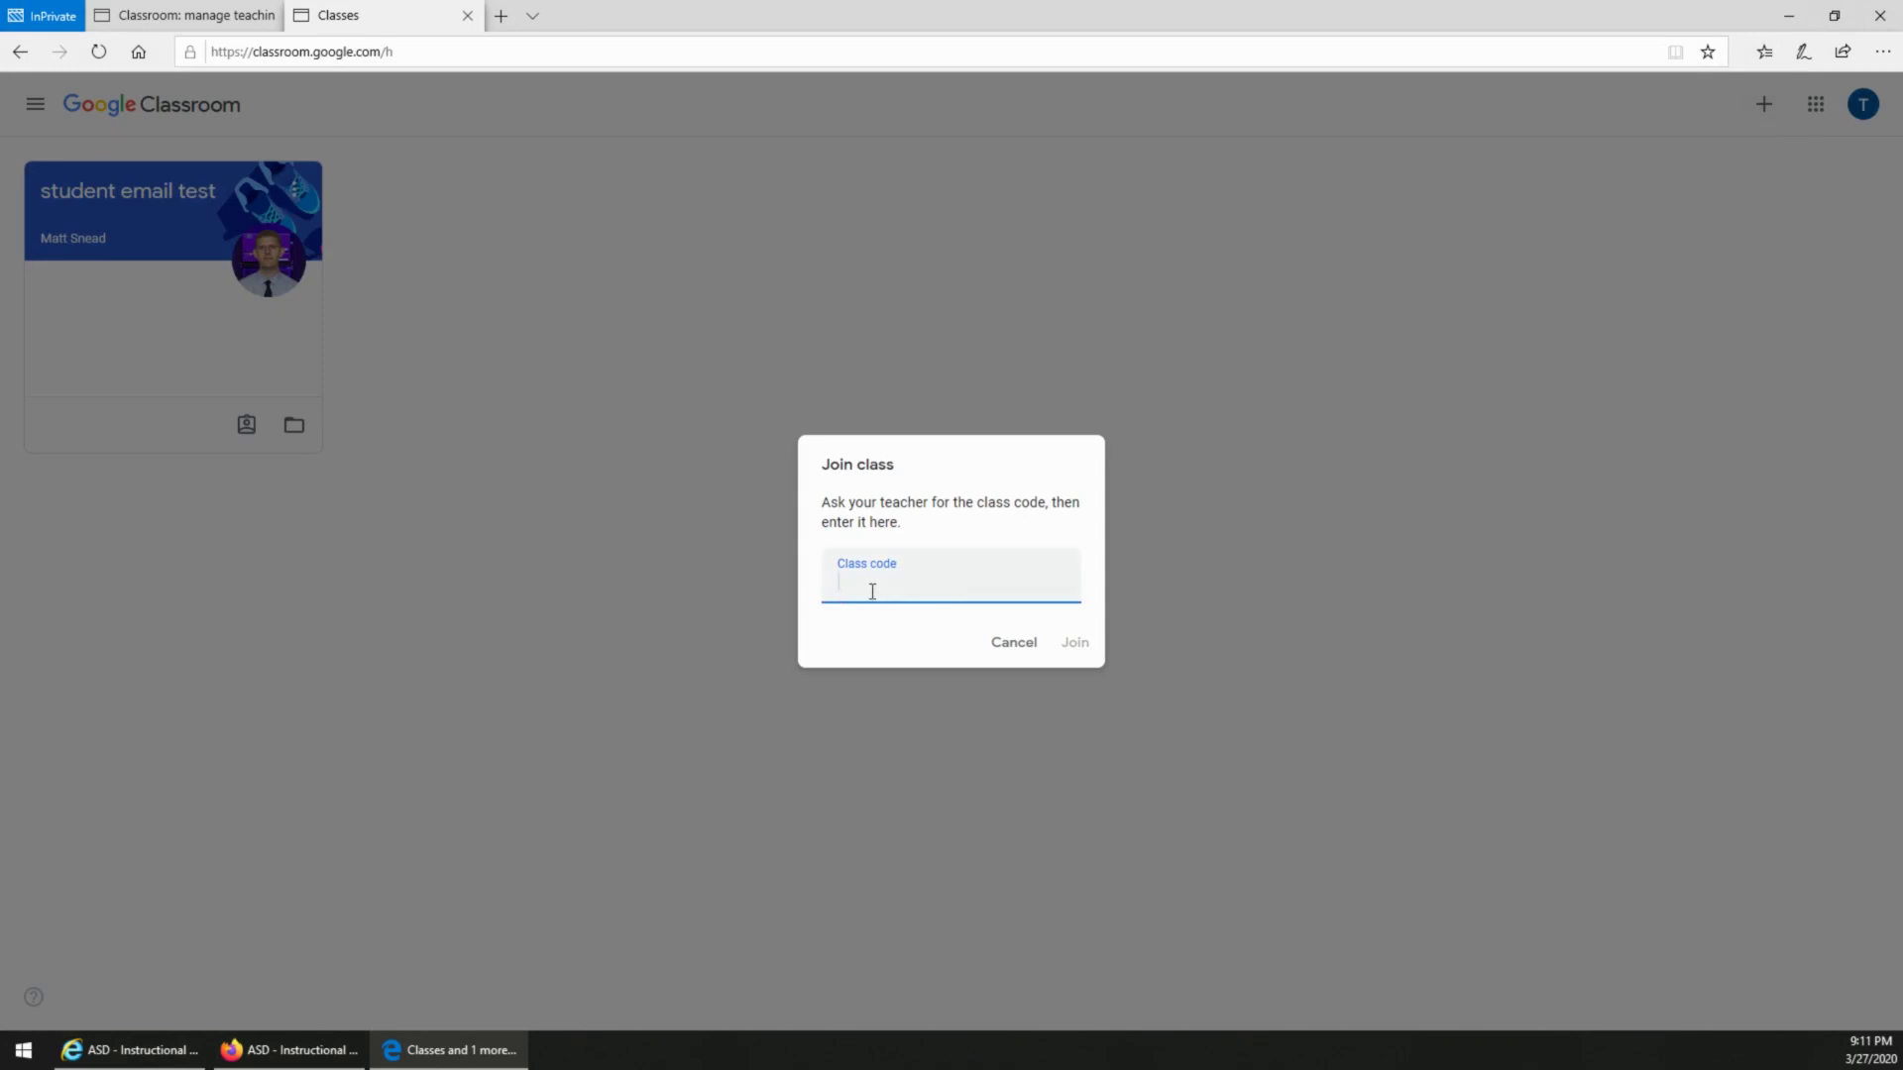
left_click(1006, 652)
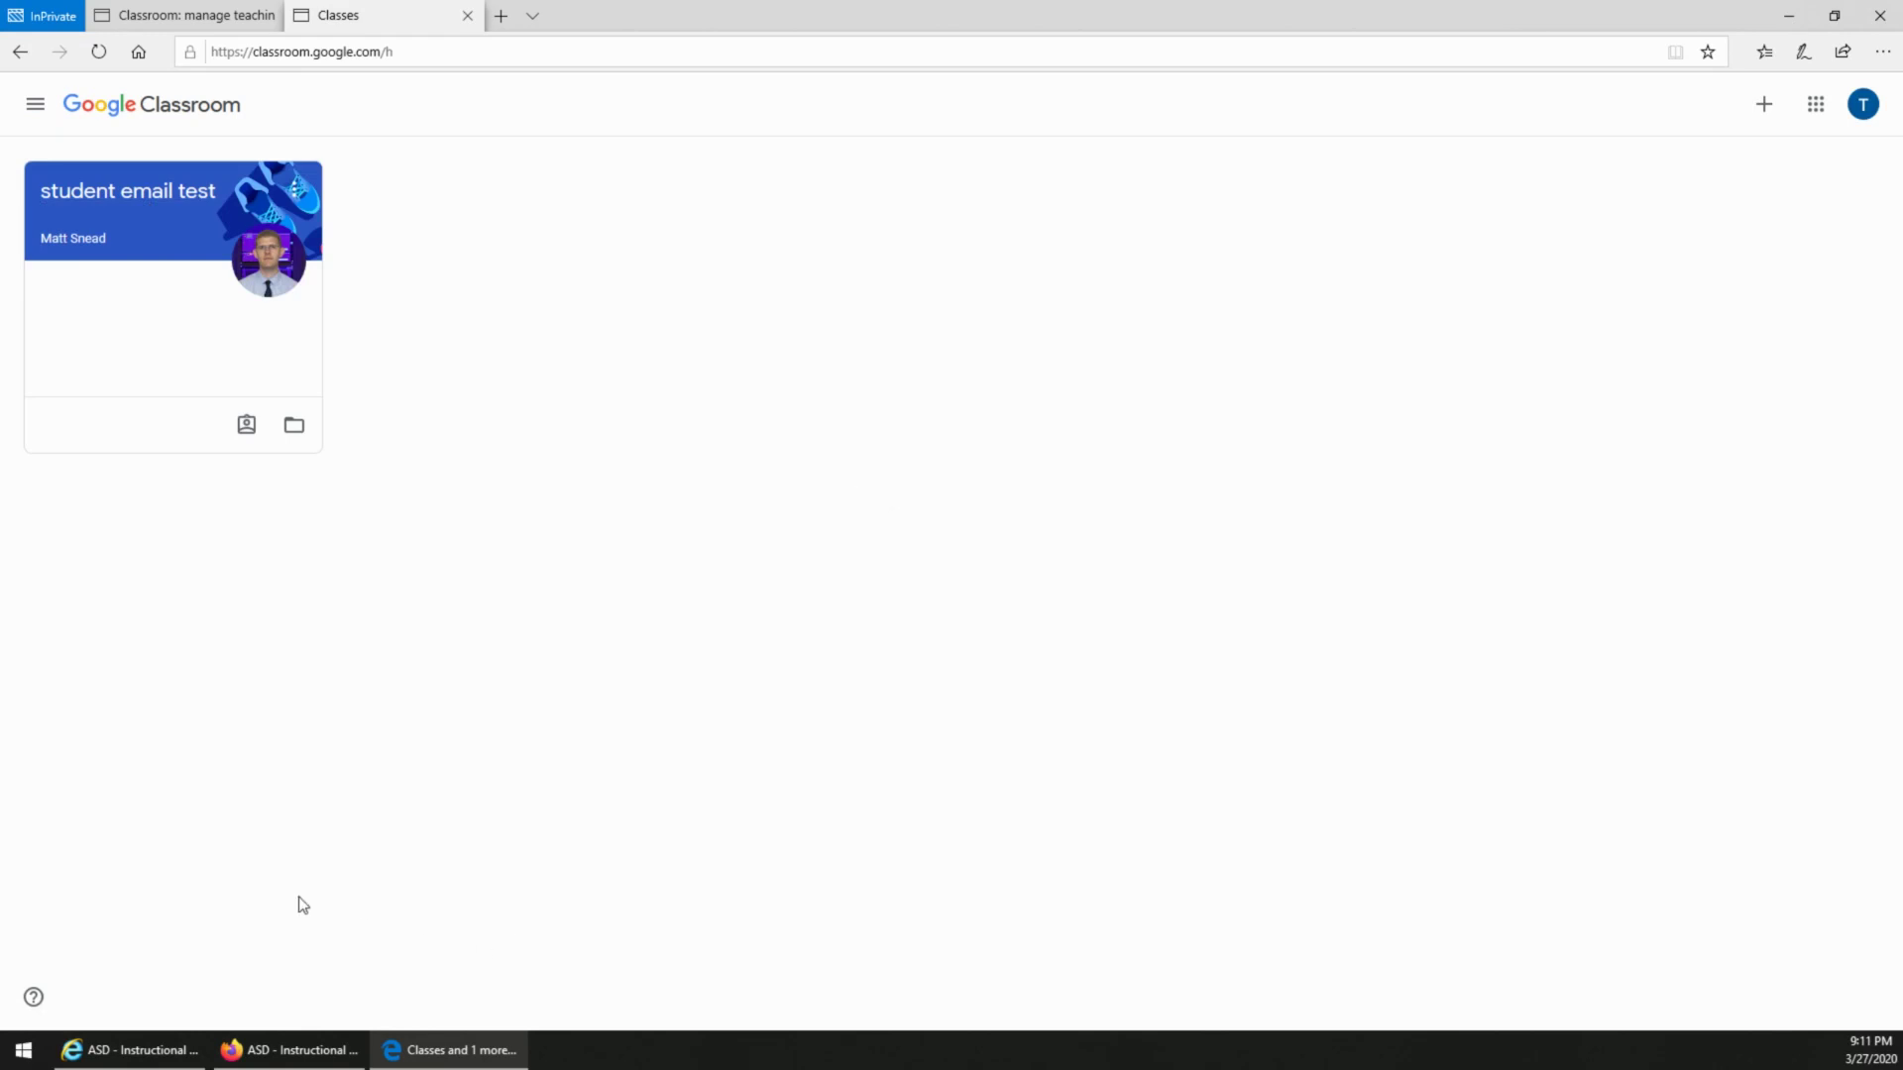
left_click(121, 1056)
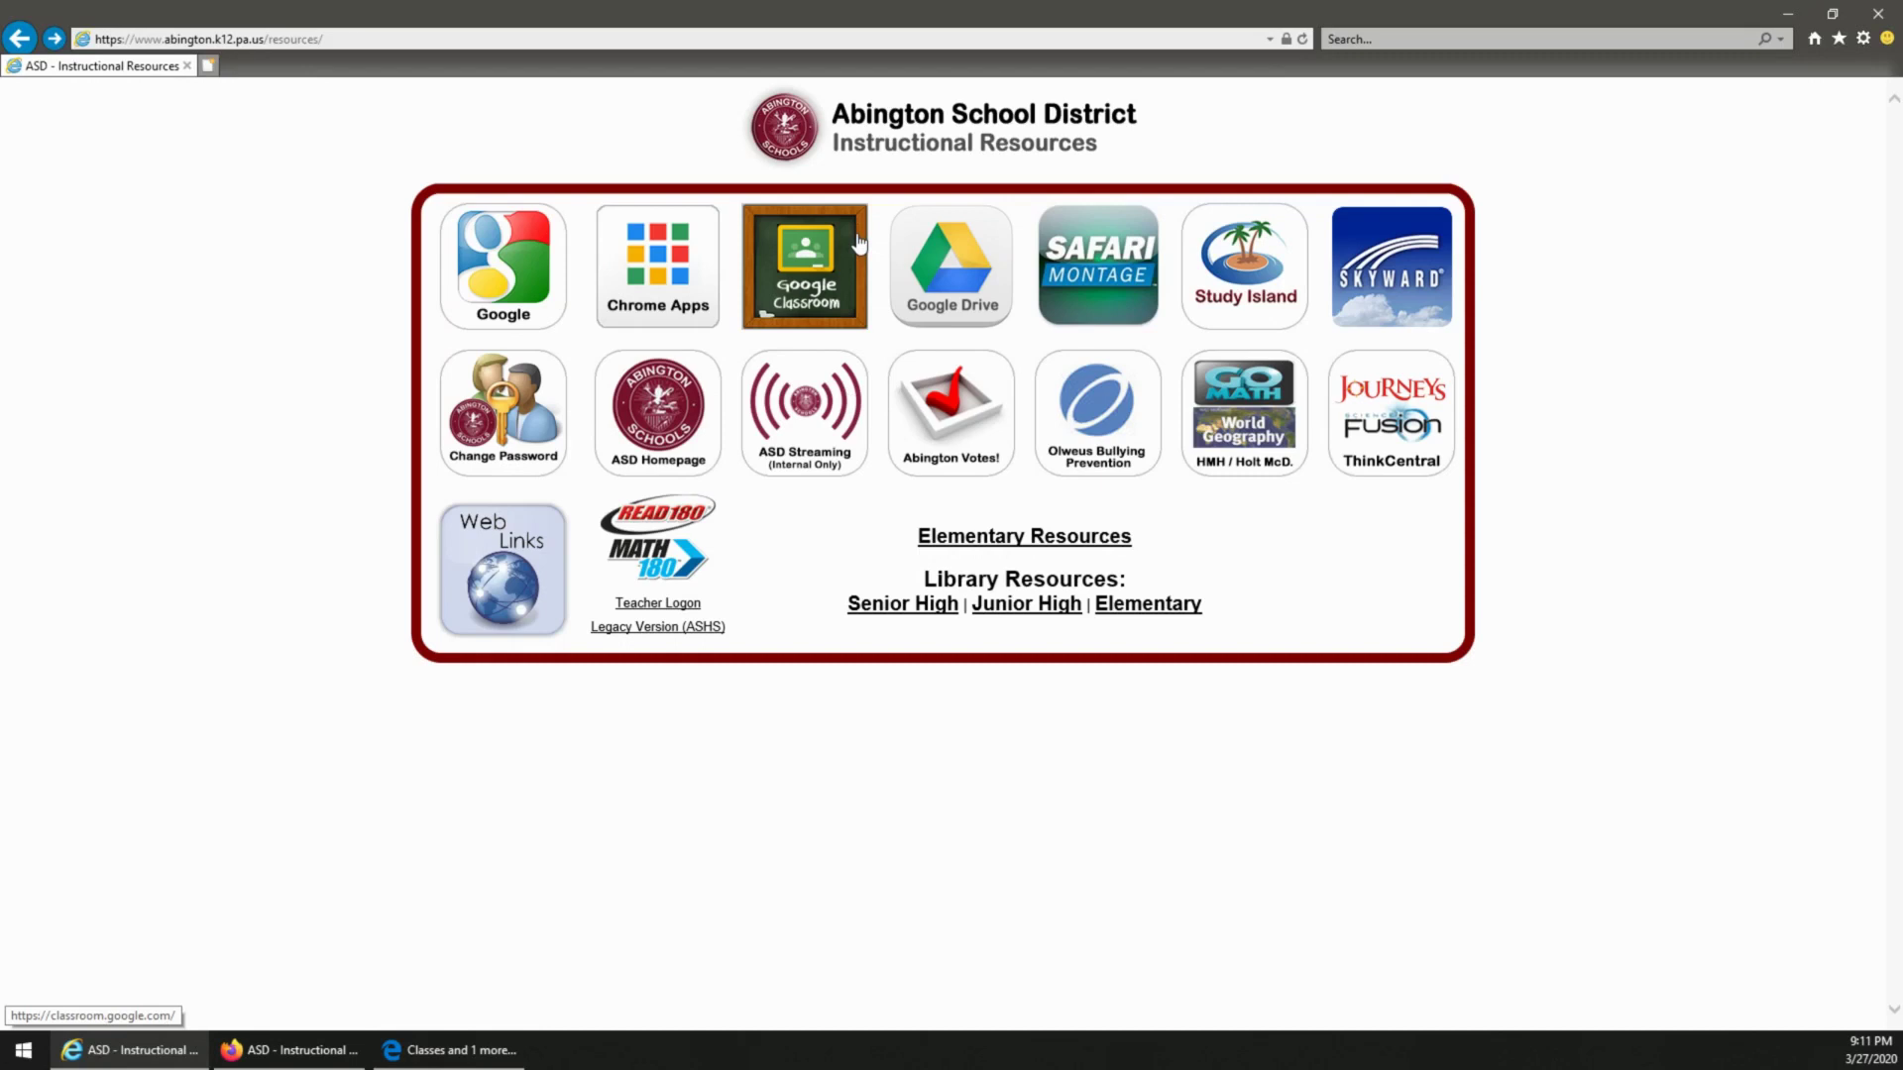
Step: Open Google Classroom from the resources page, choose Use another account, then switch to Firefox
left_click(834, 286)
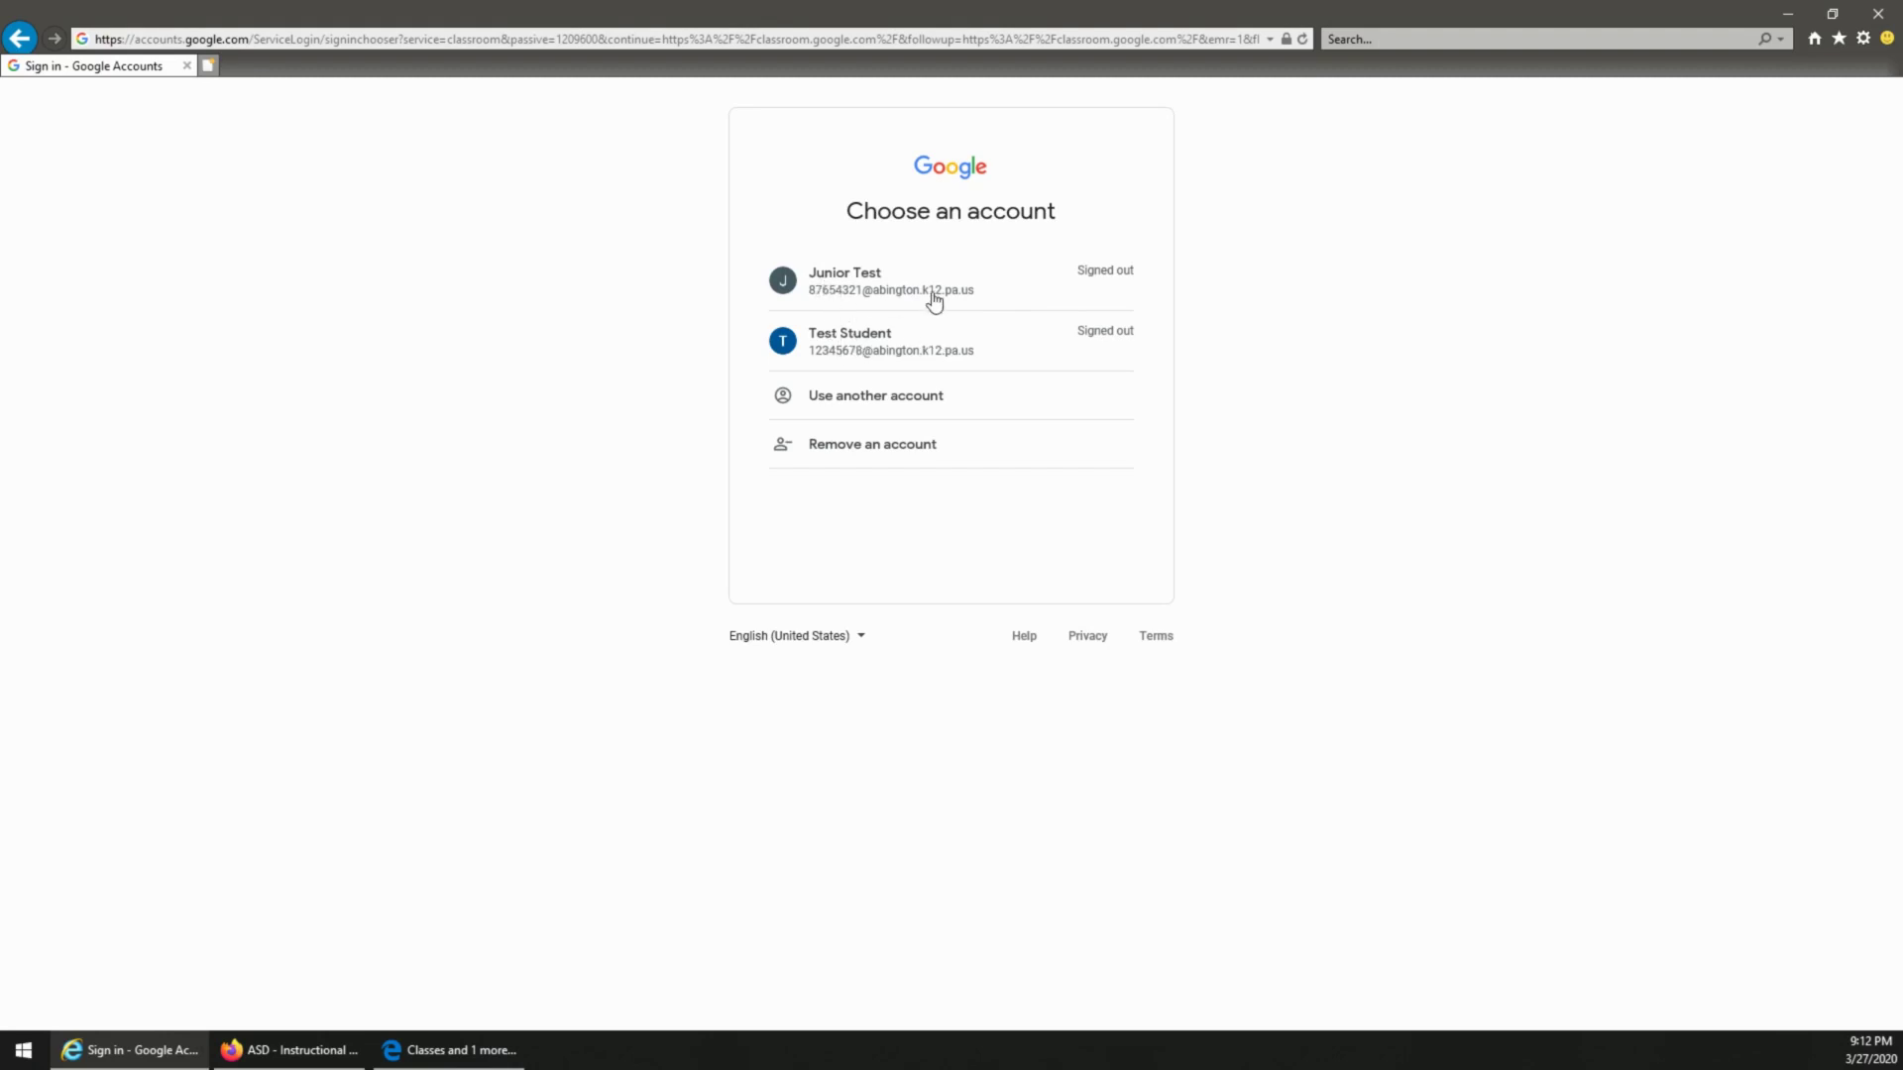
left_click(872, 399)
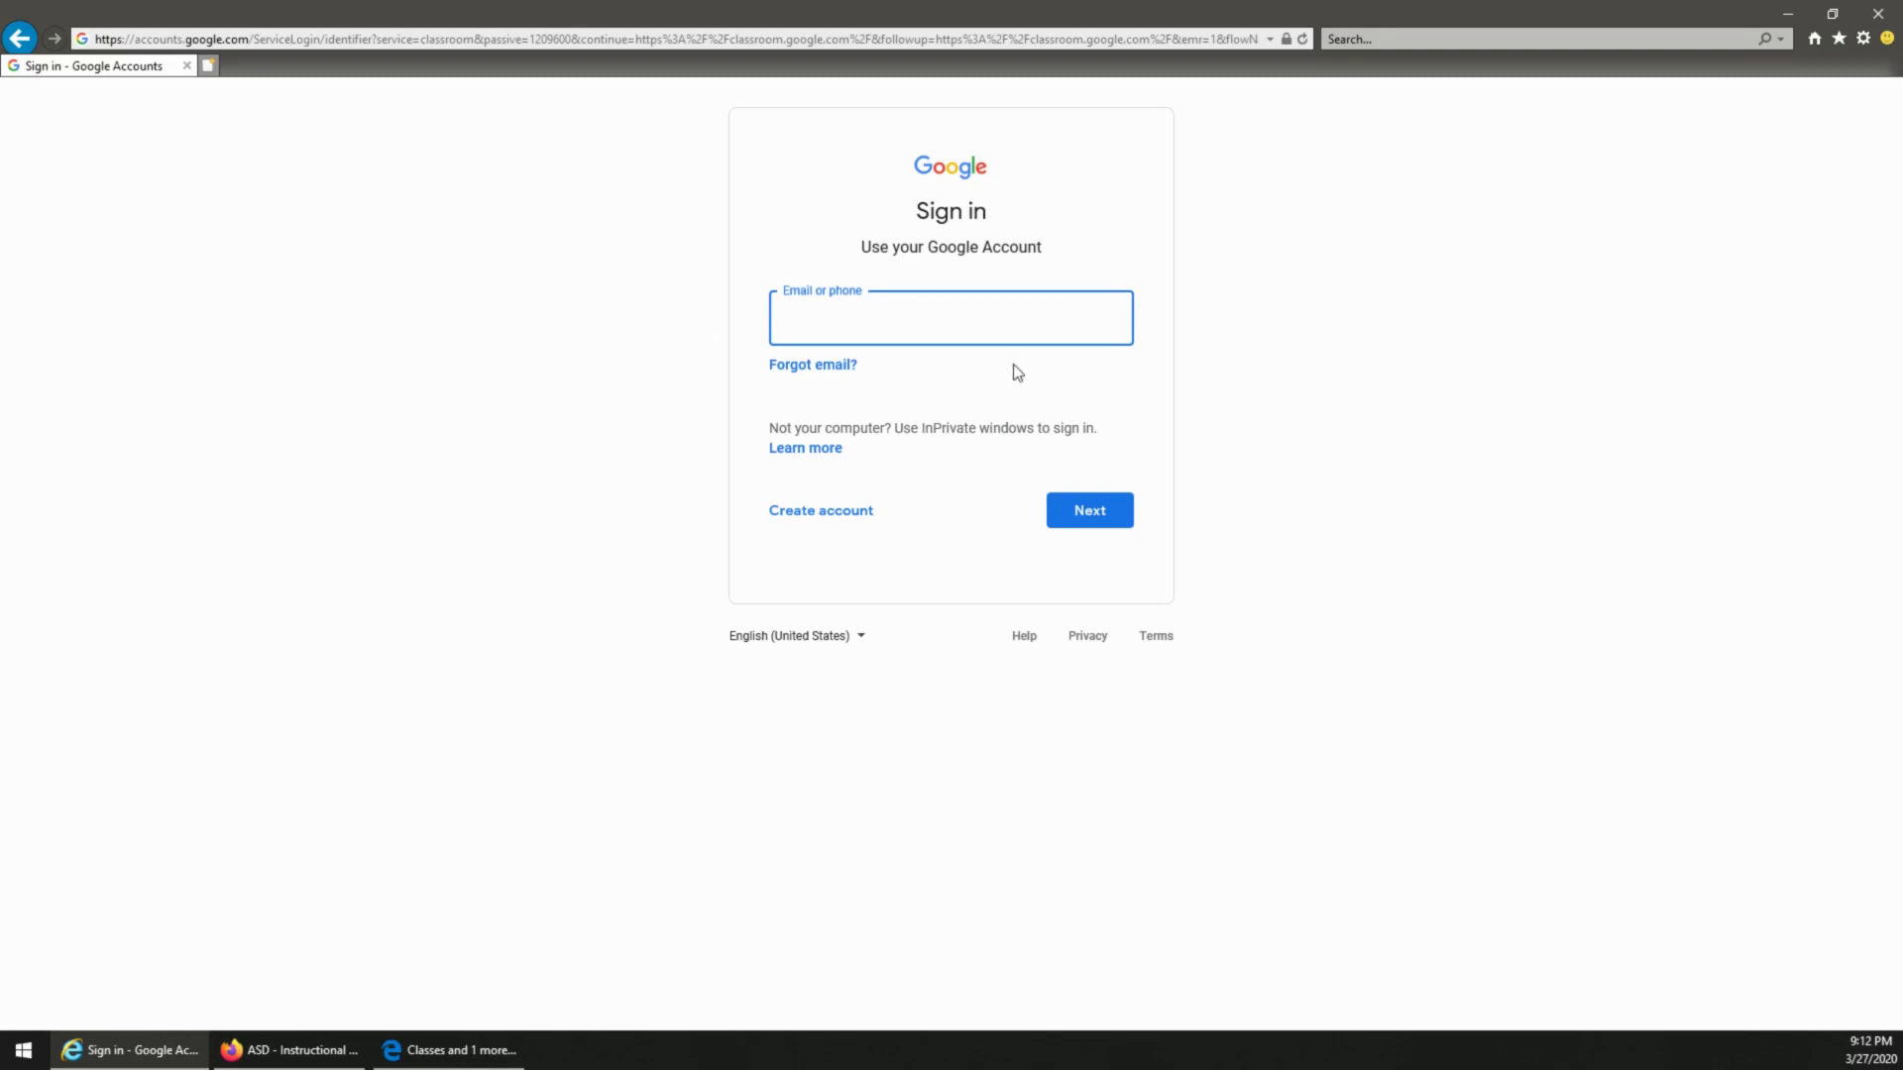
left_click(461, 1050)
left_click(289, 1050)
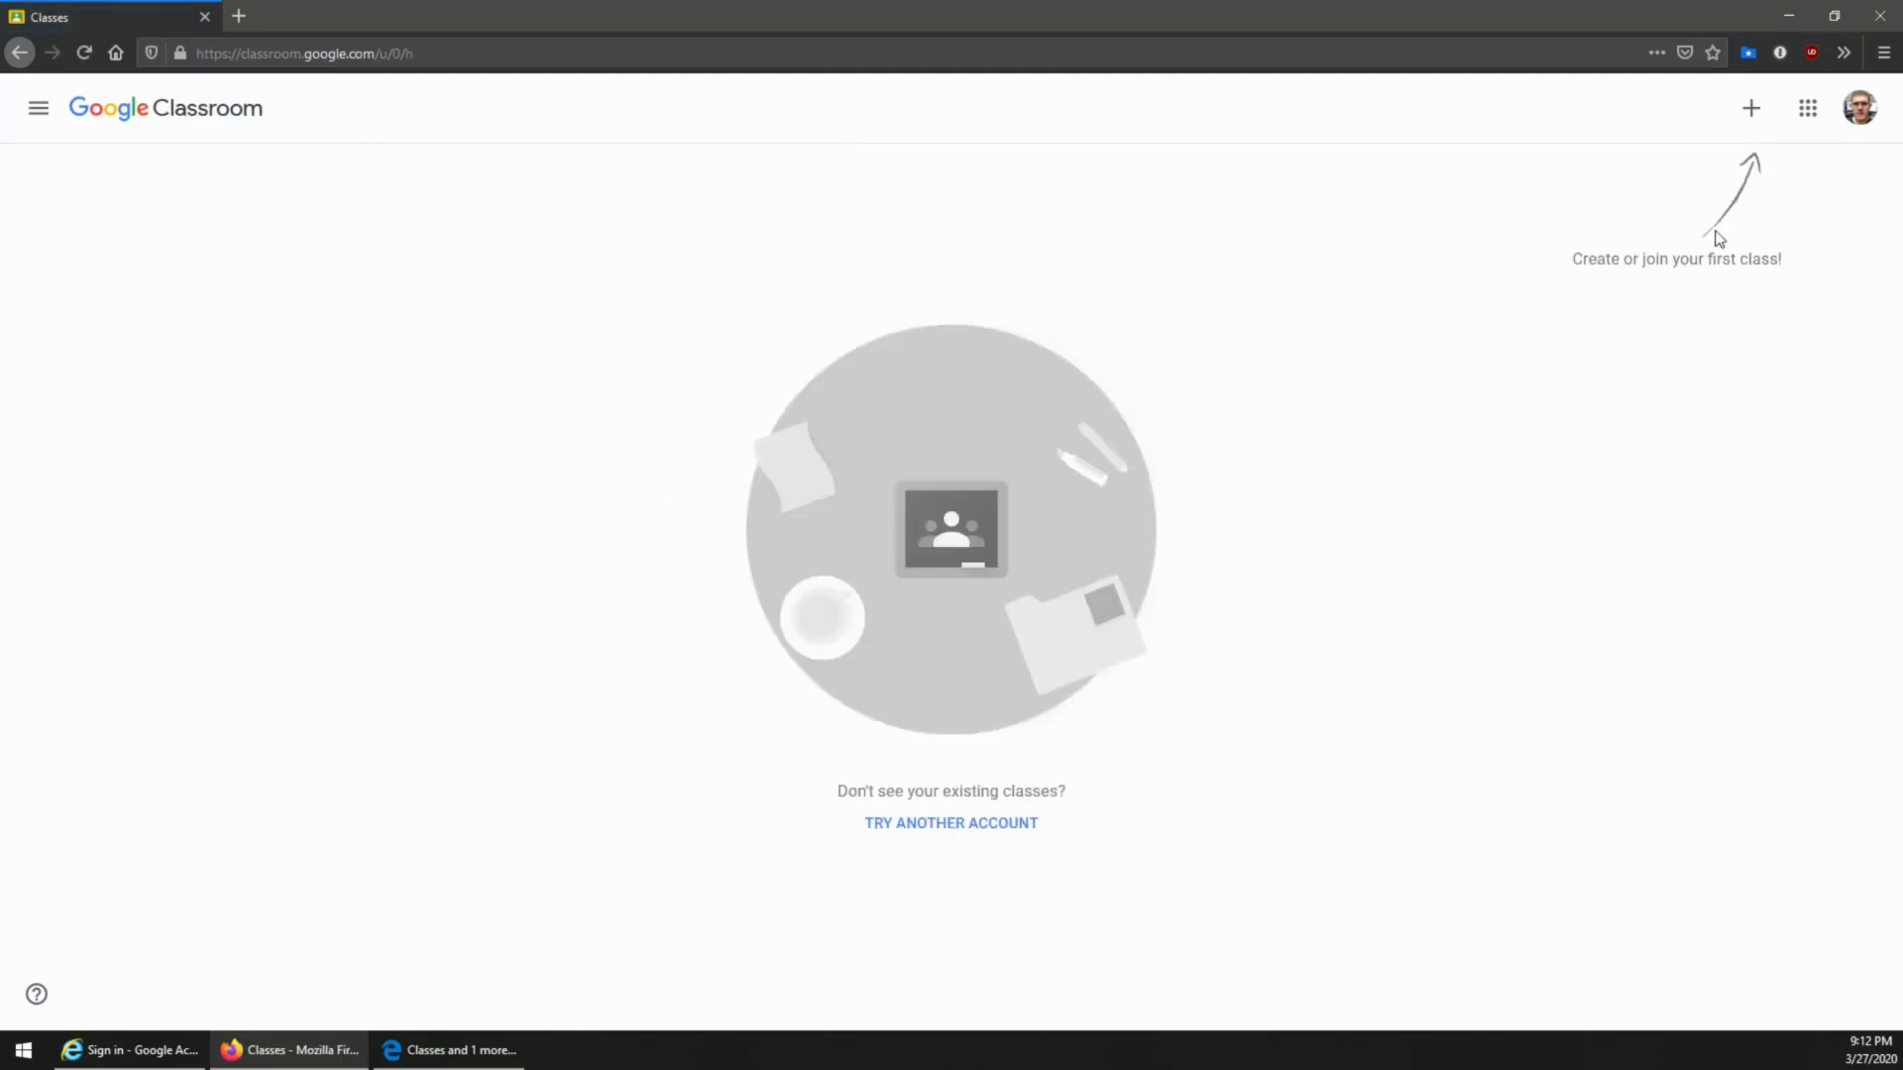
left_click(1860, 109)
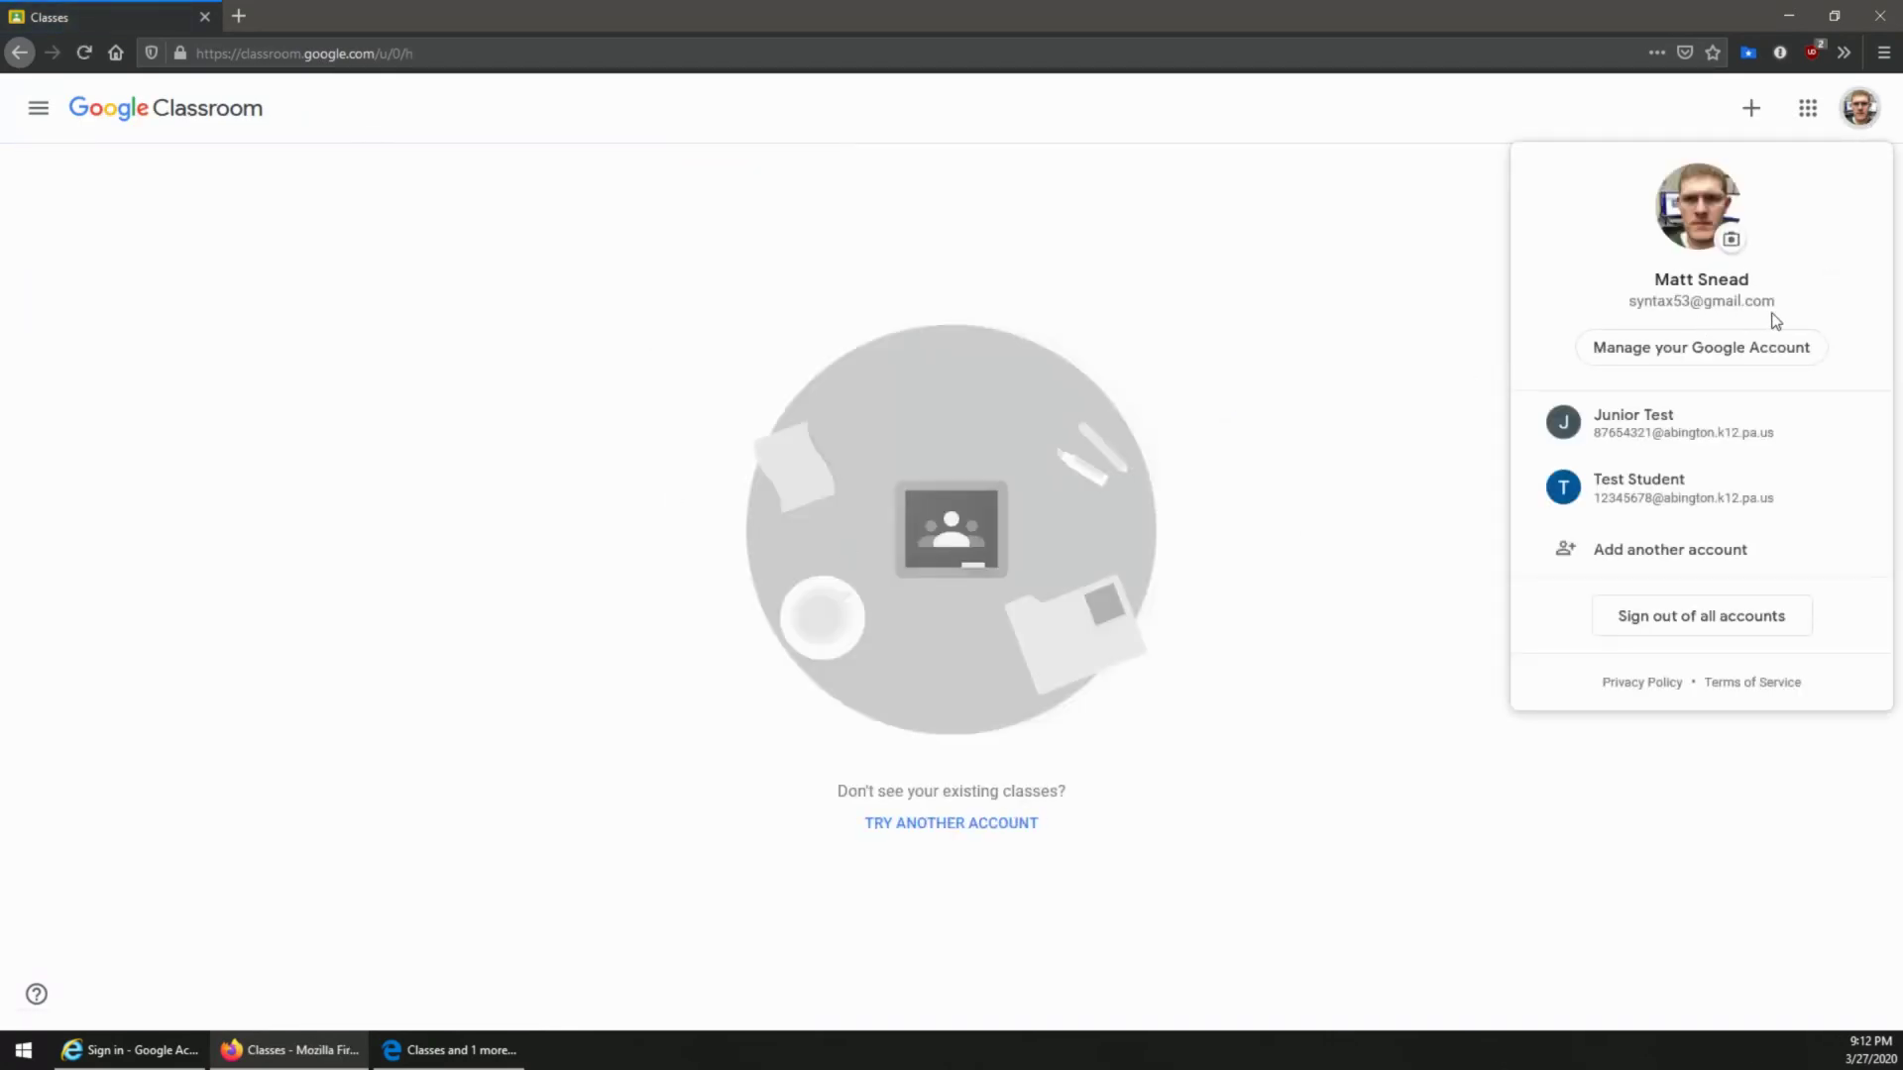
left_click(1388, 320)
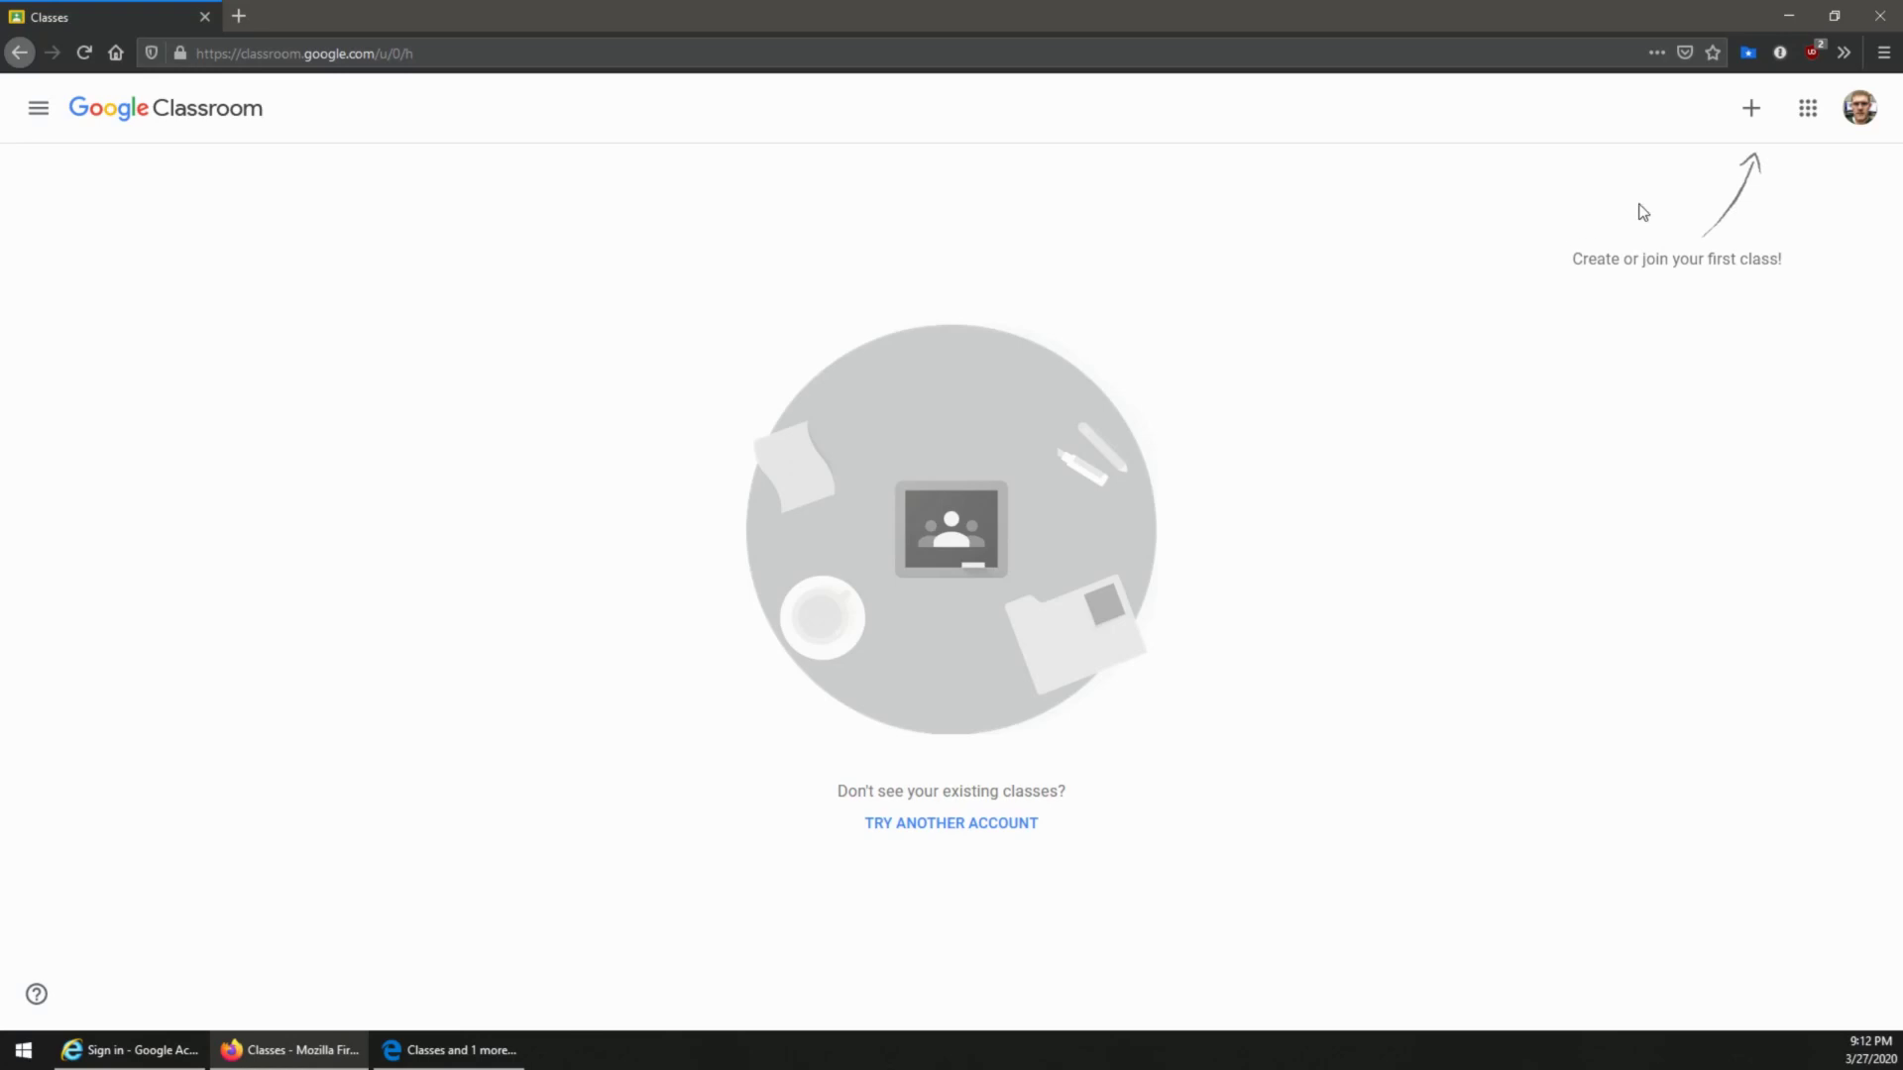
left_click(1750, 111)
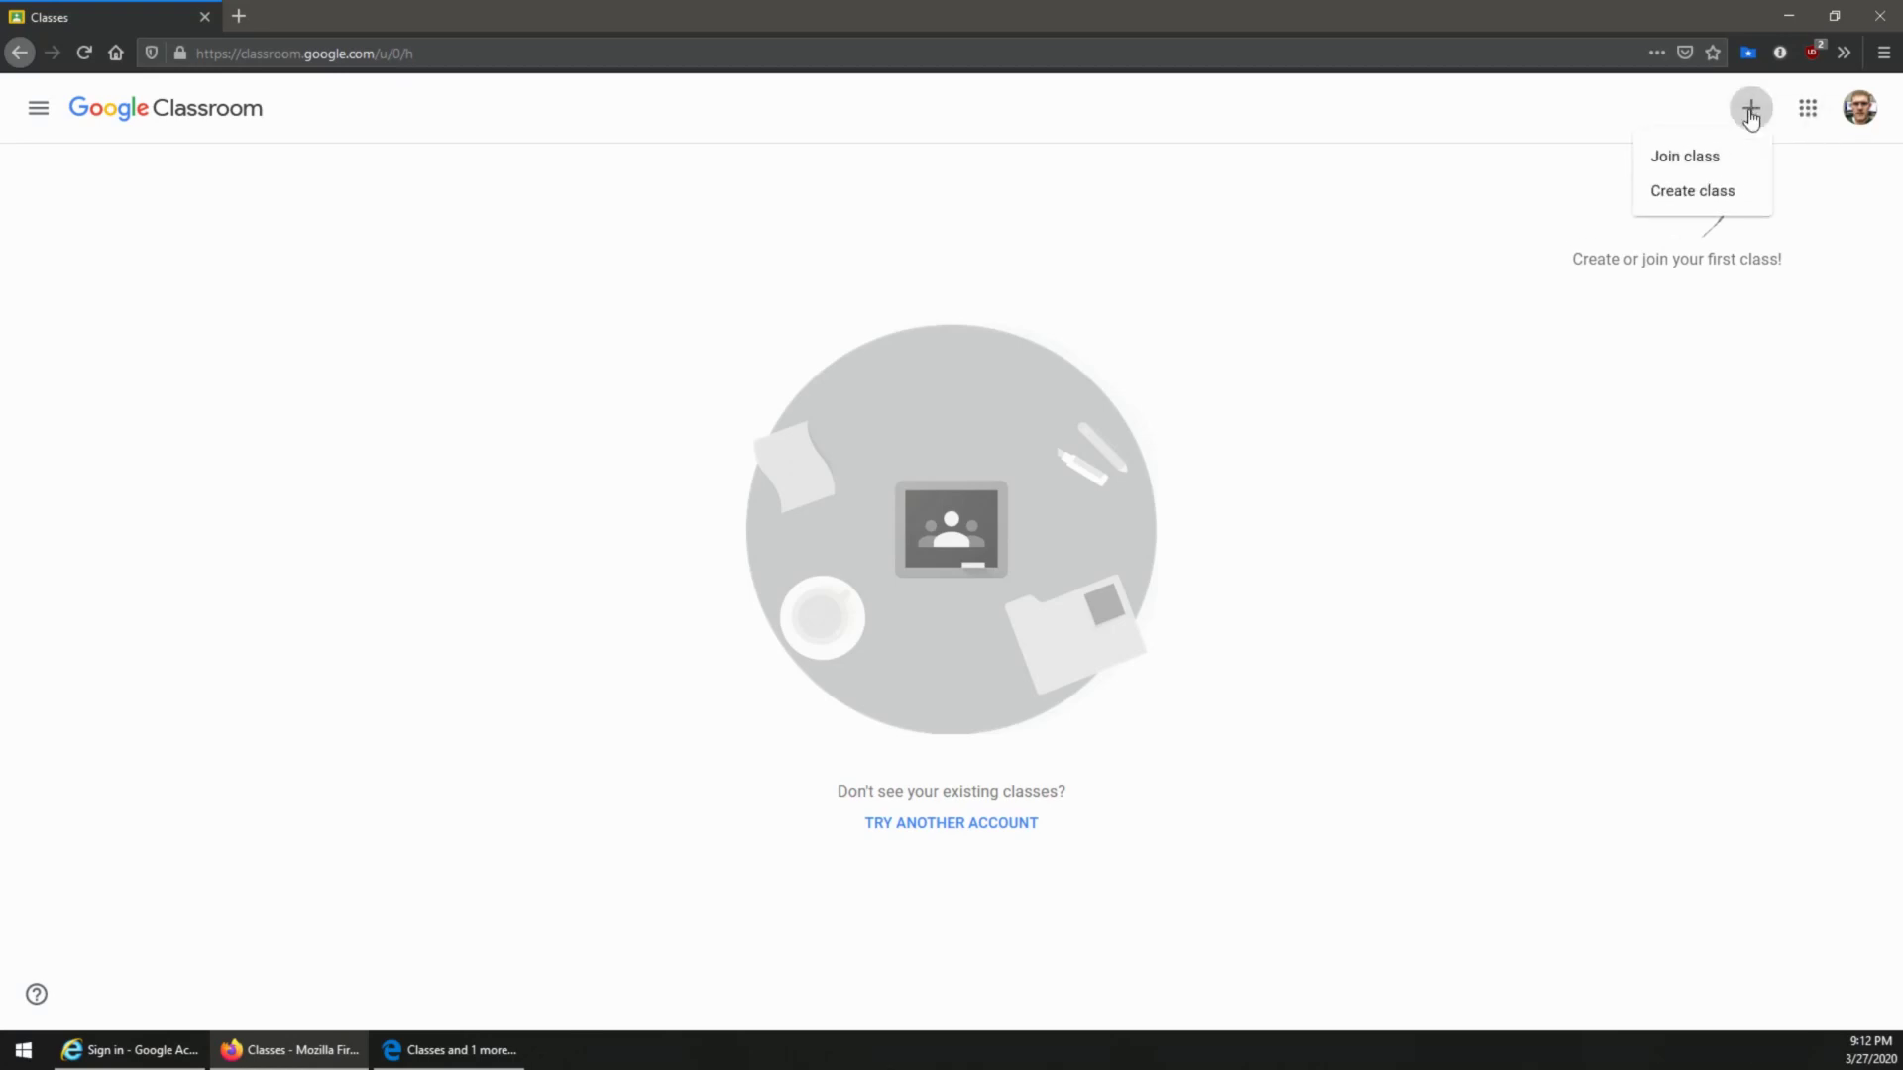
left_click(1703, 156)
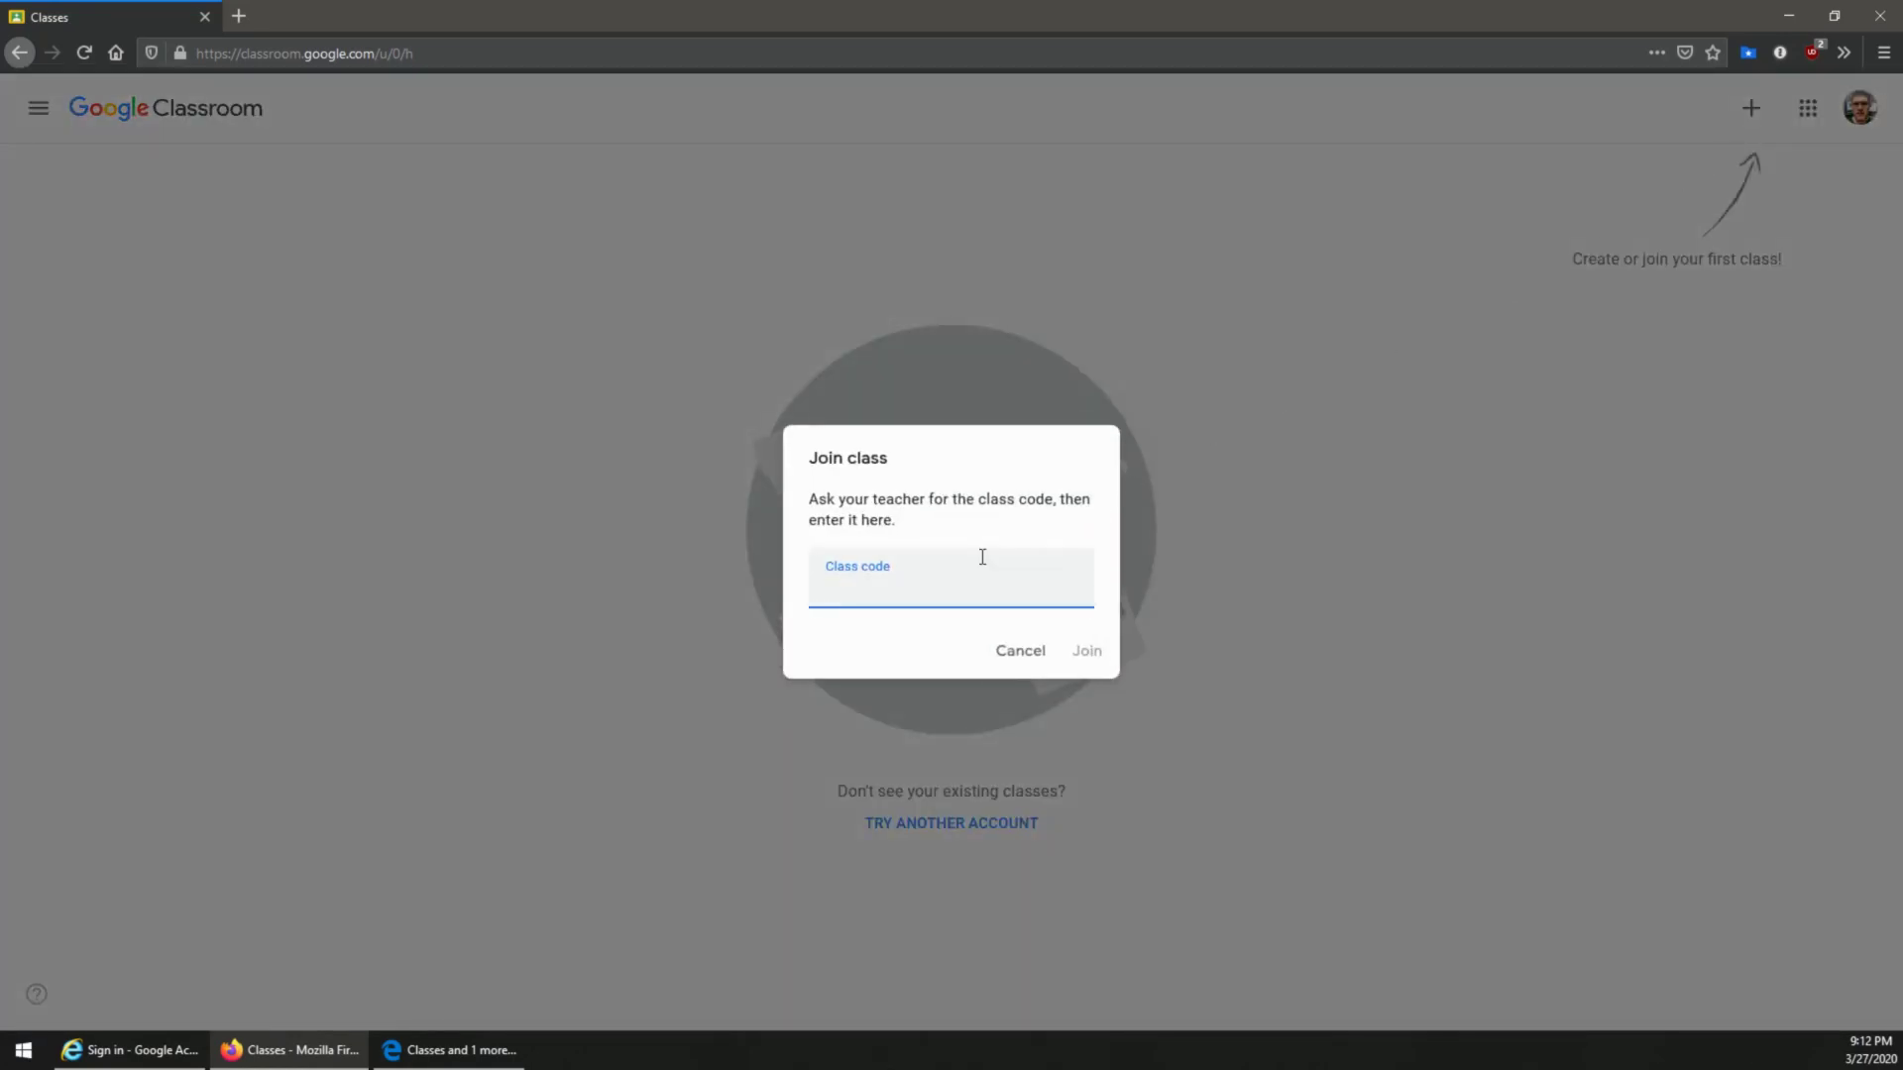
type("l23jlk2")
left_click(1017, 661)
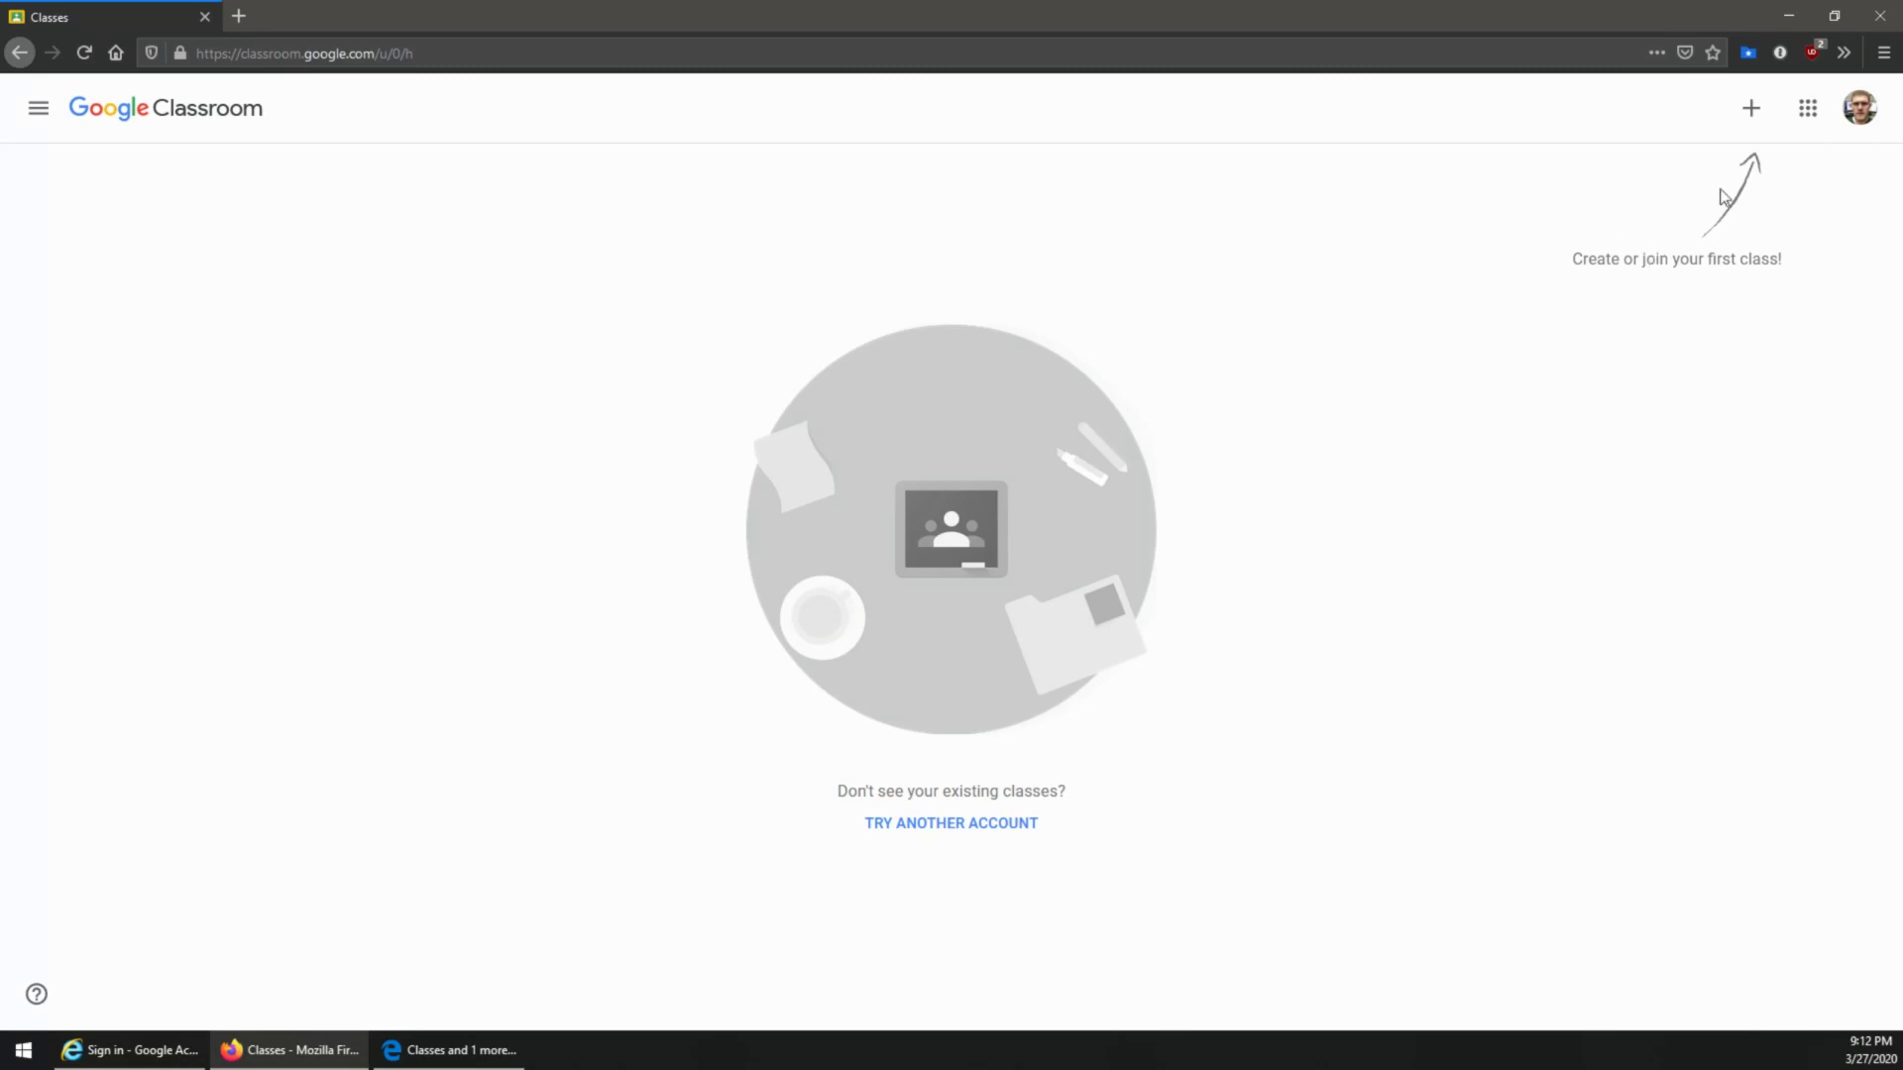
Step: Add the student's school account via the avatar menu with its email and password, dismissing 1Password
left_click(1859, 115)
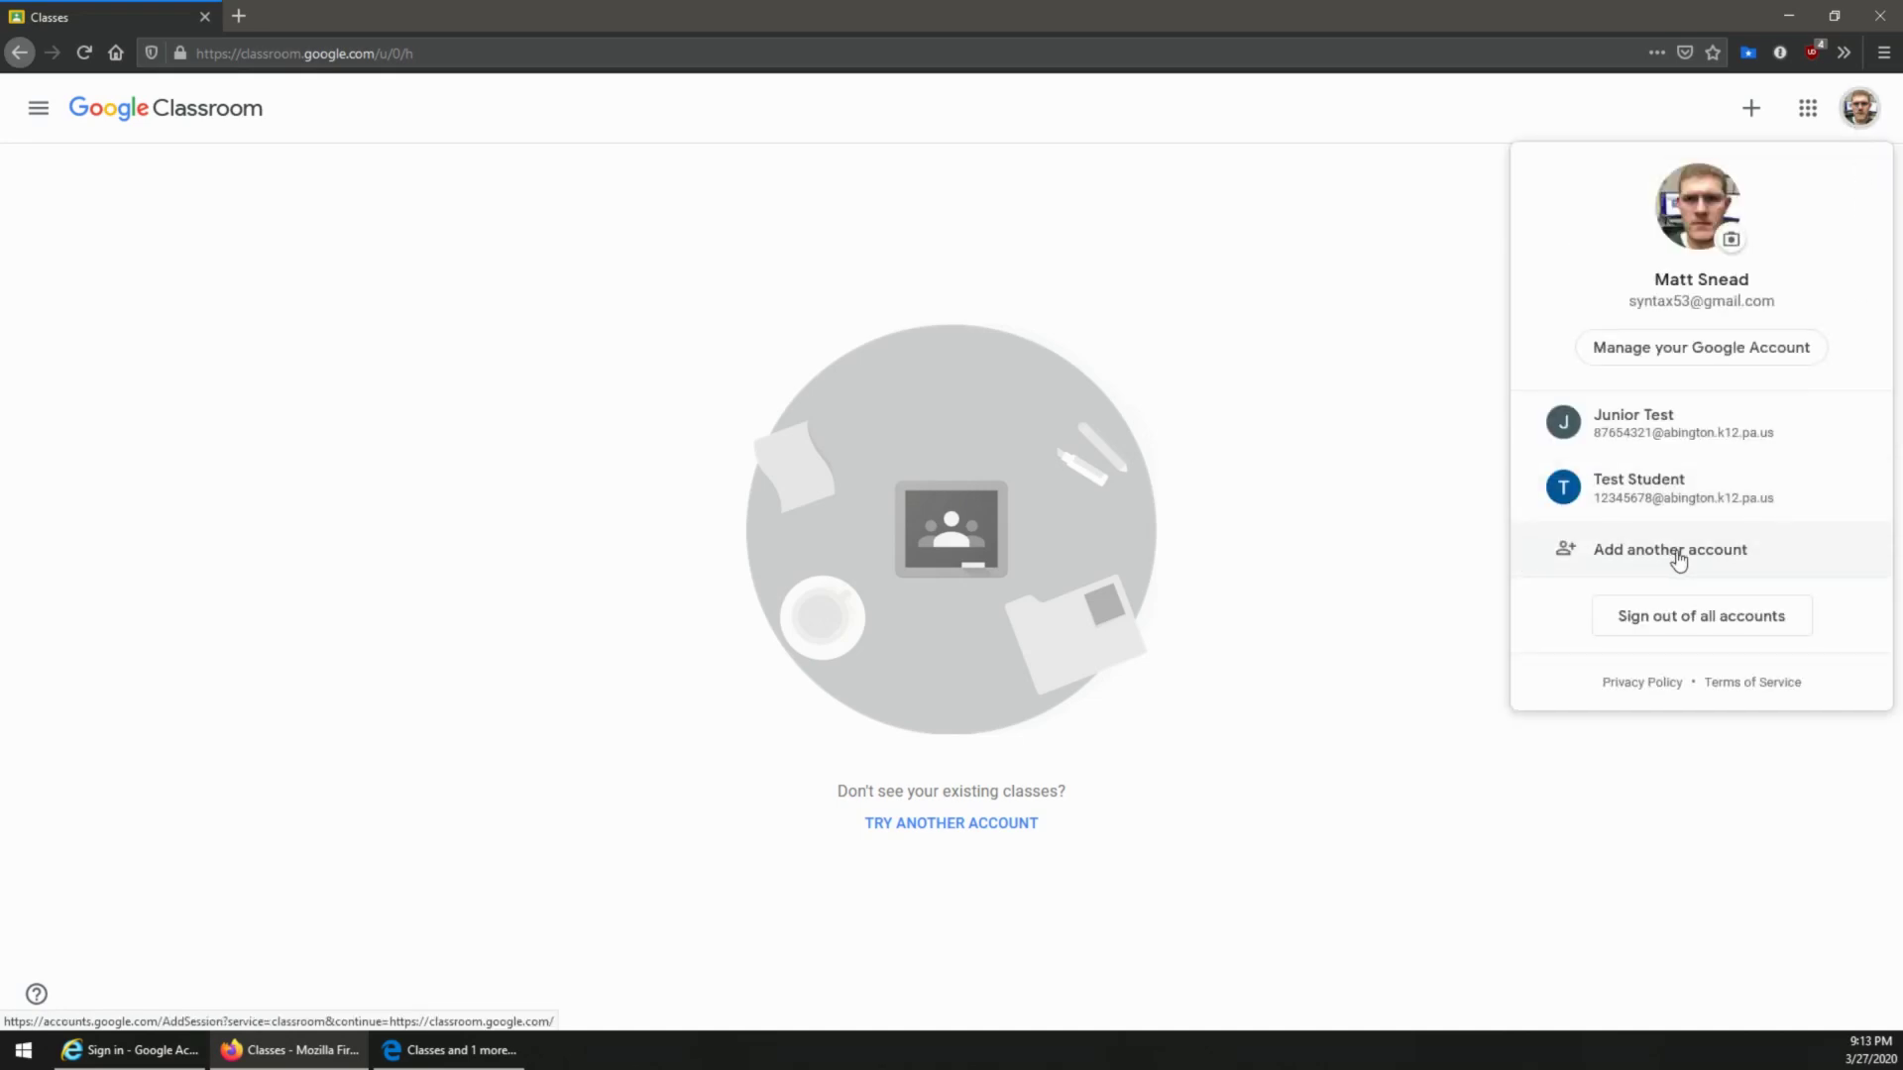
left_click(1723, 557)
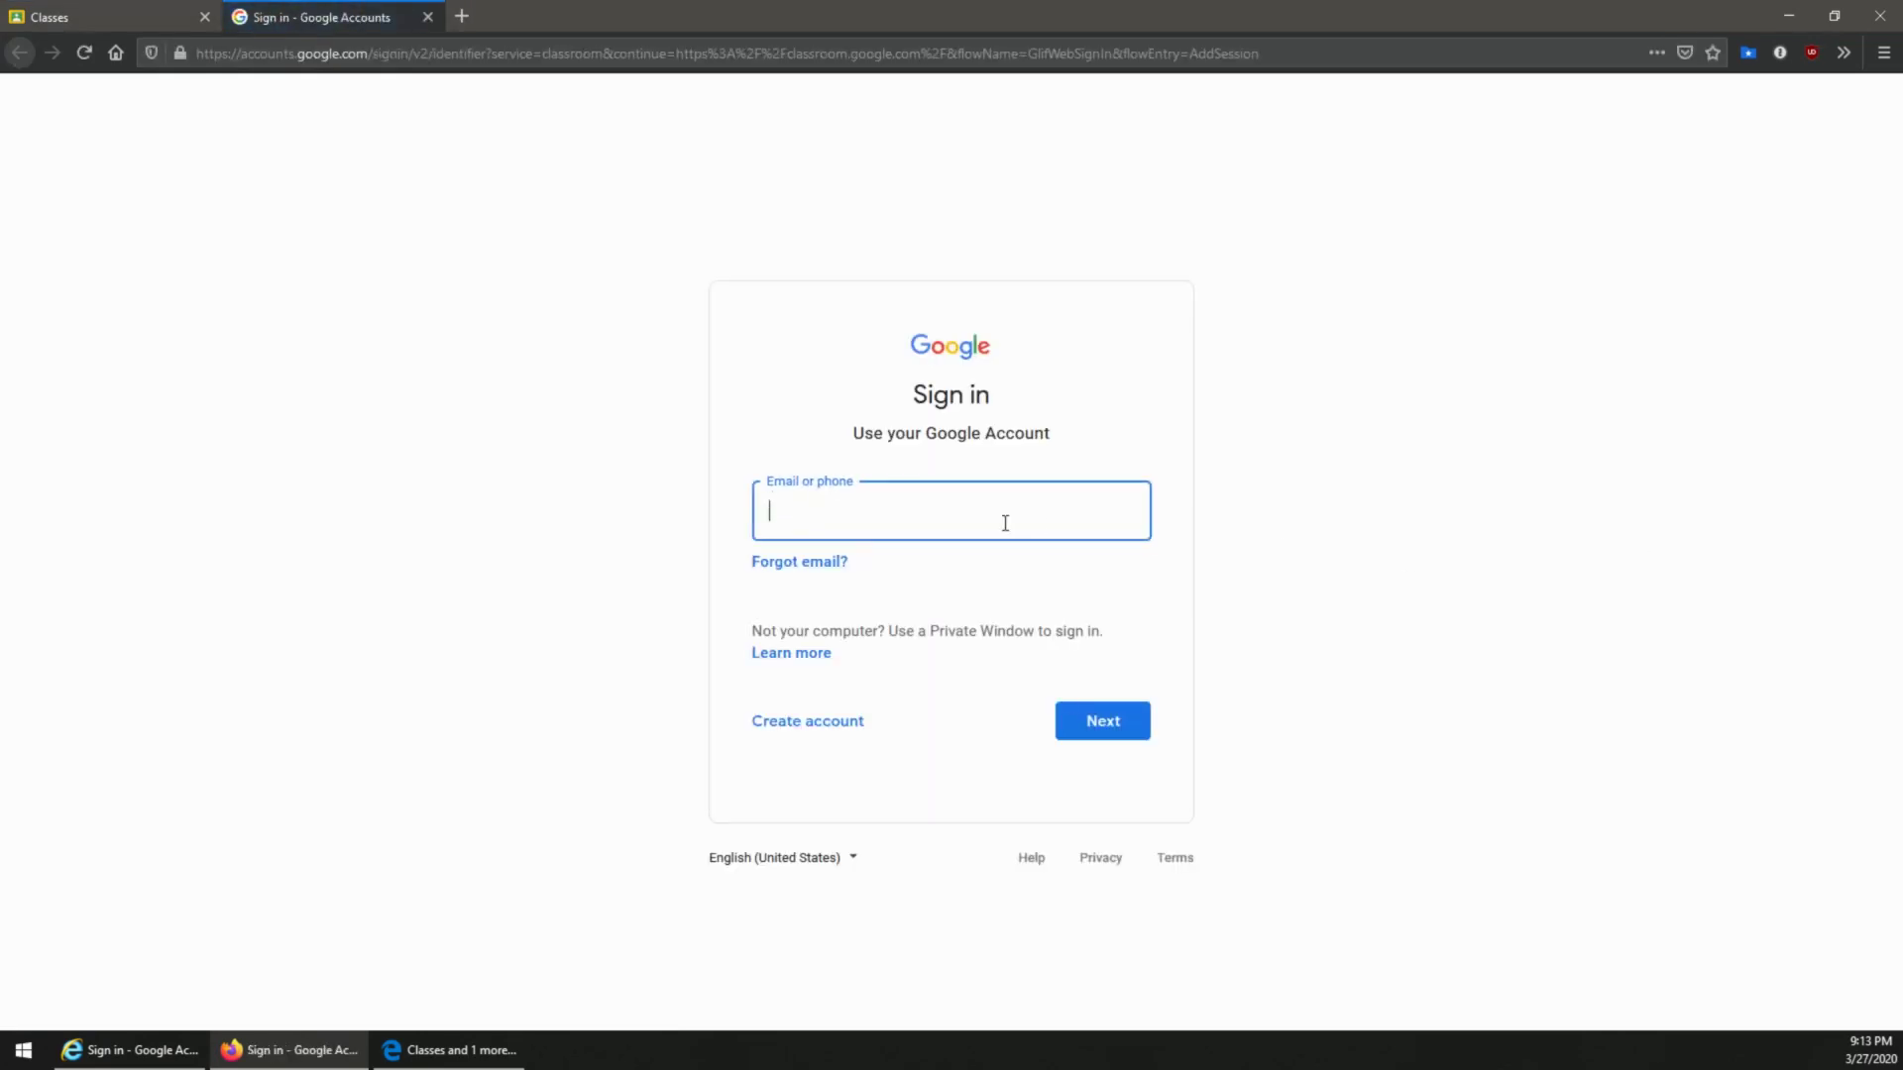
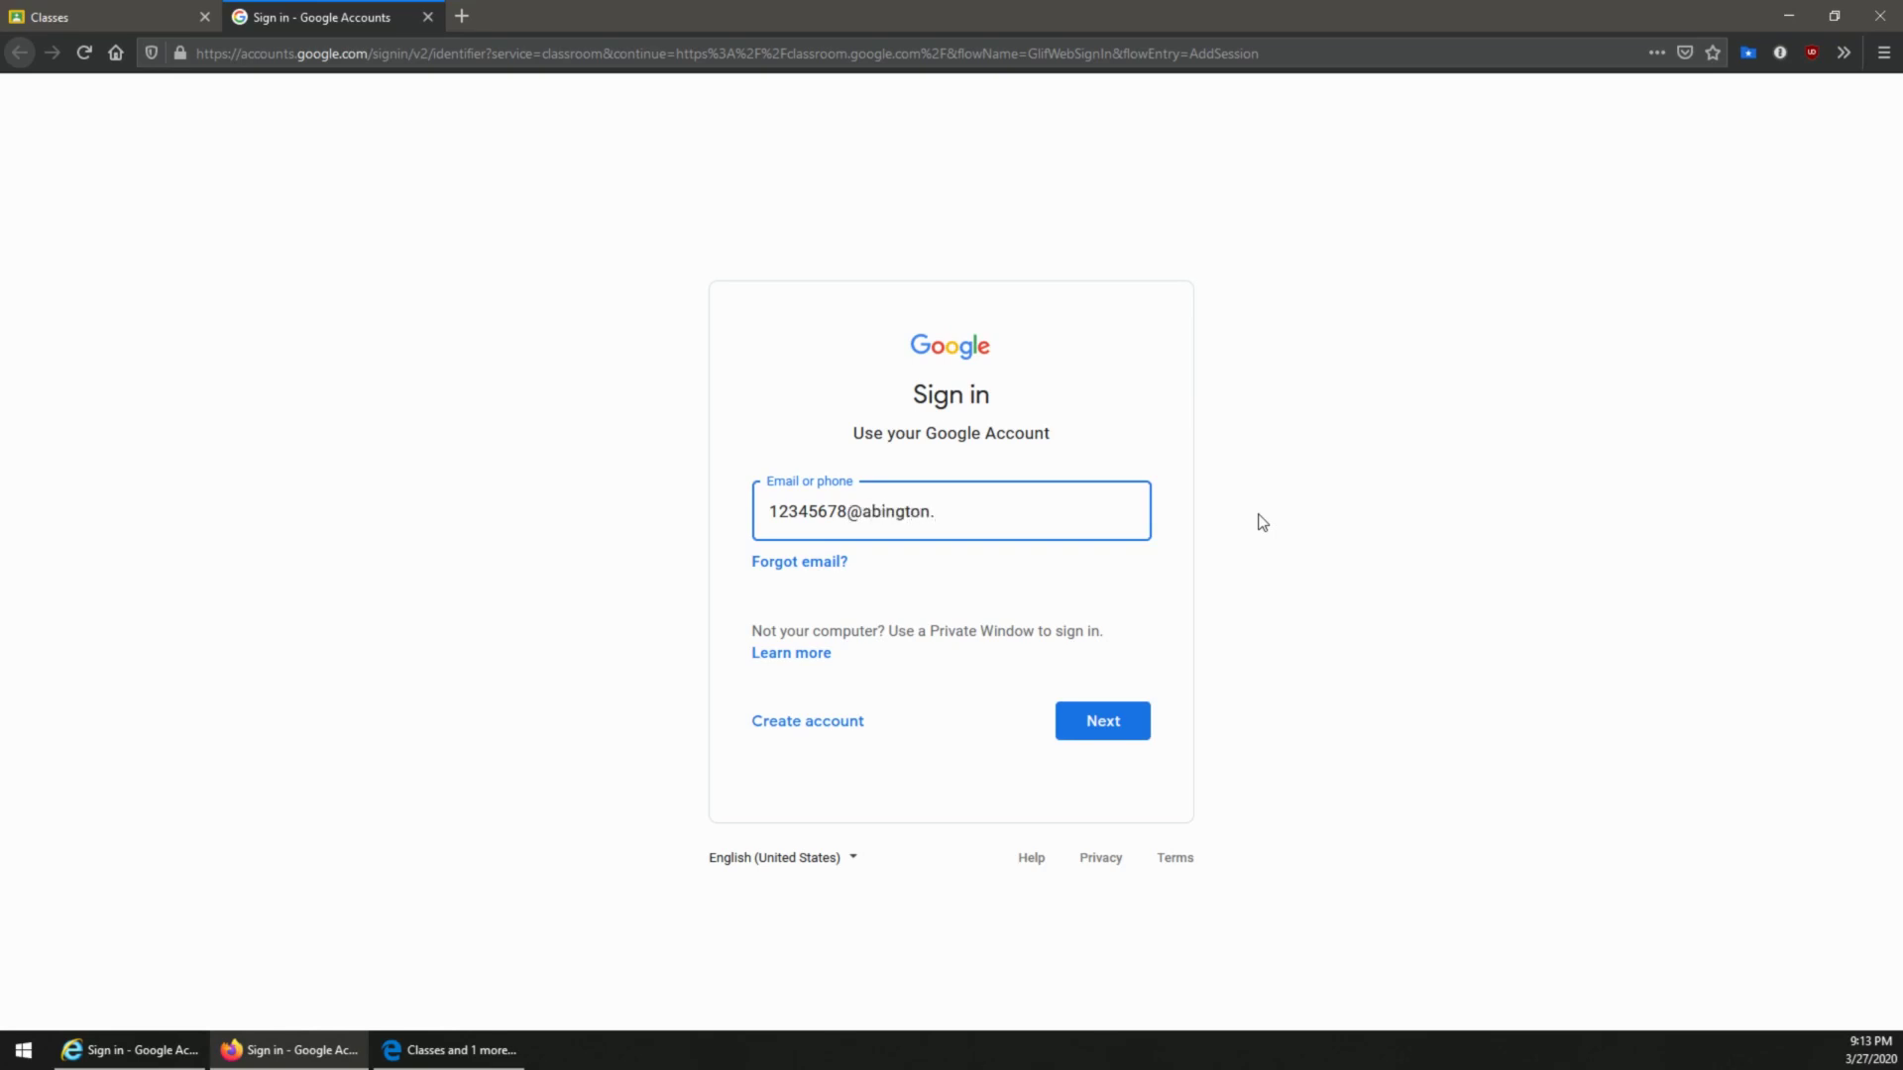
key("Return")
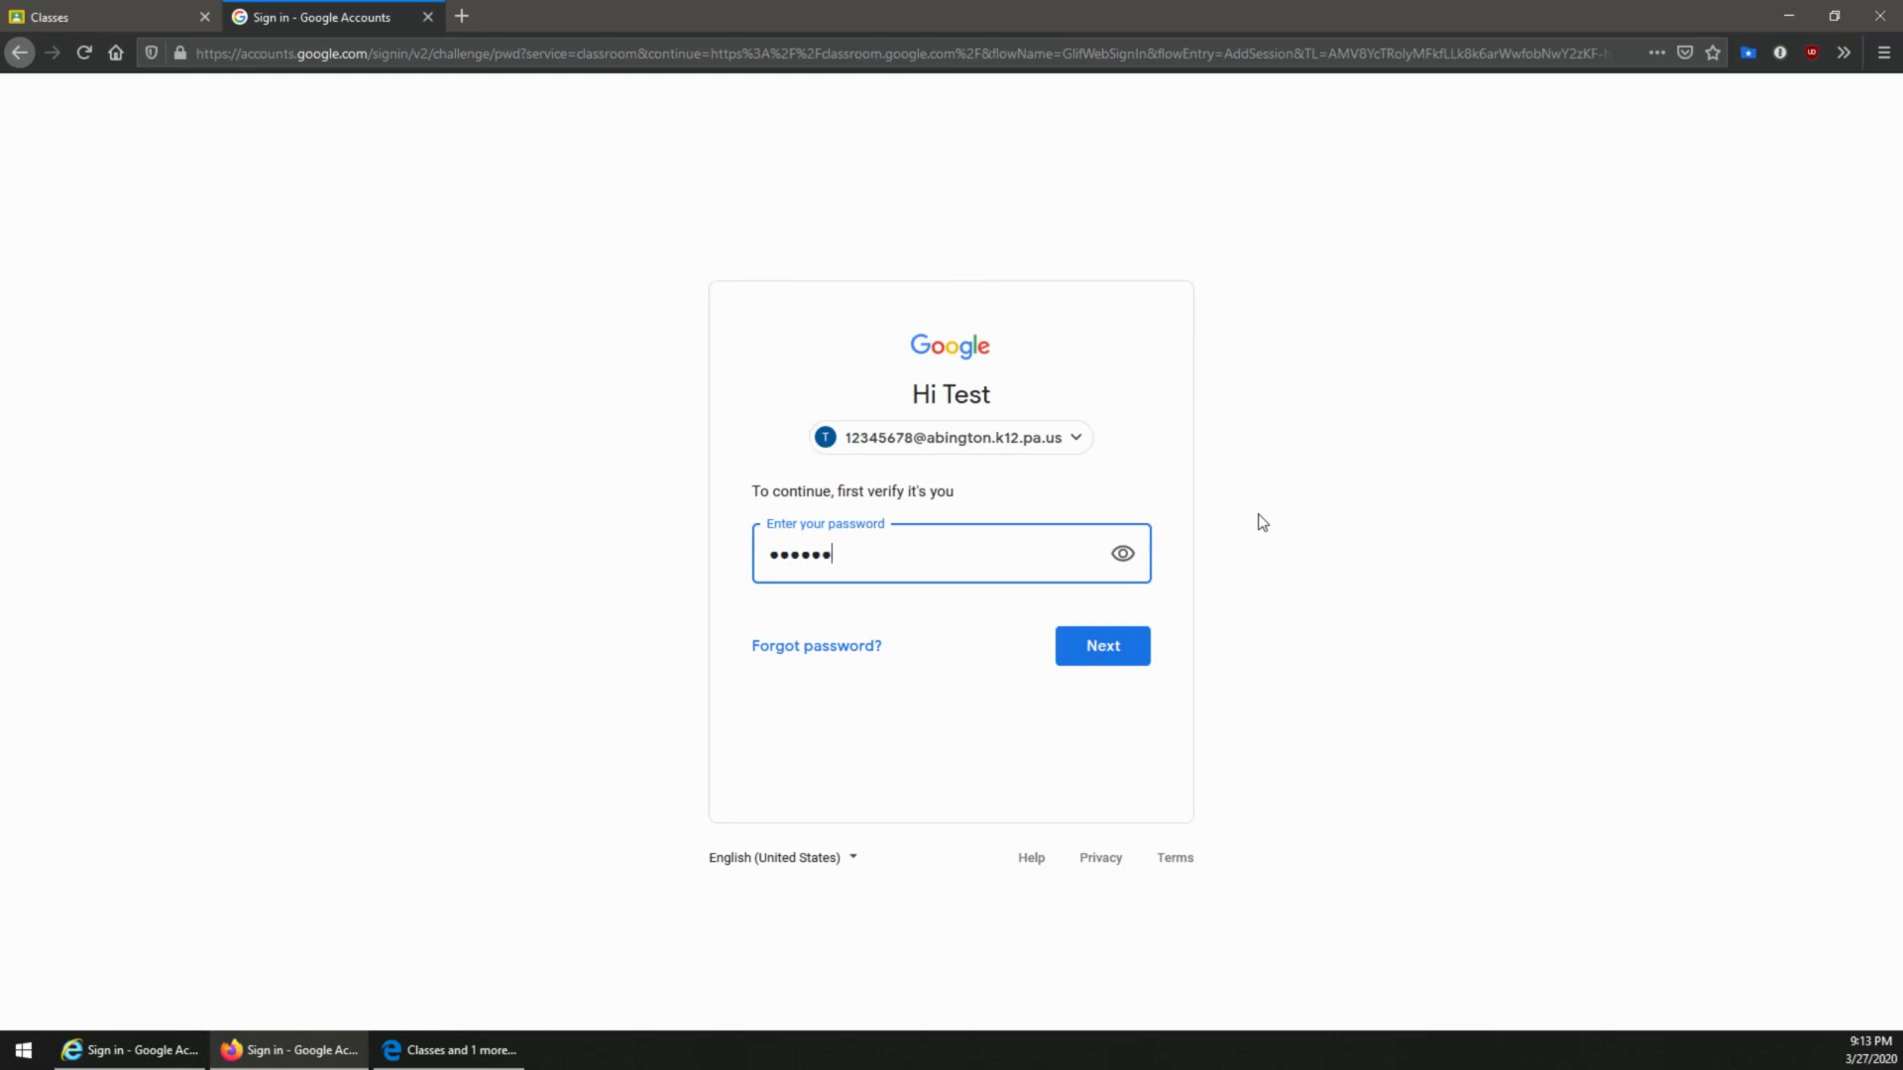
key("Return")
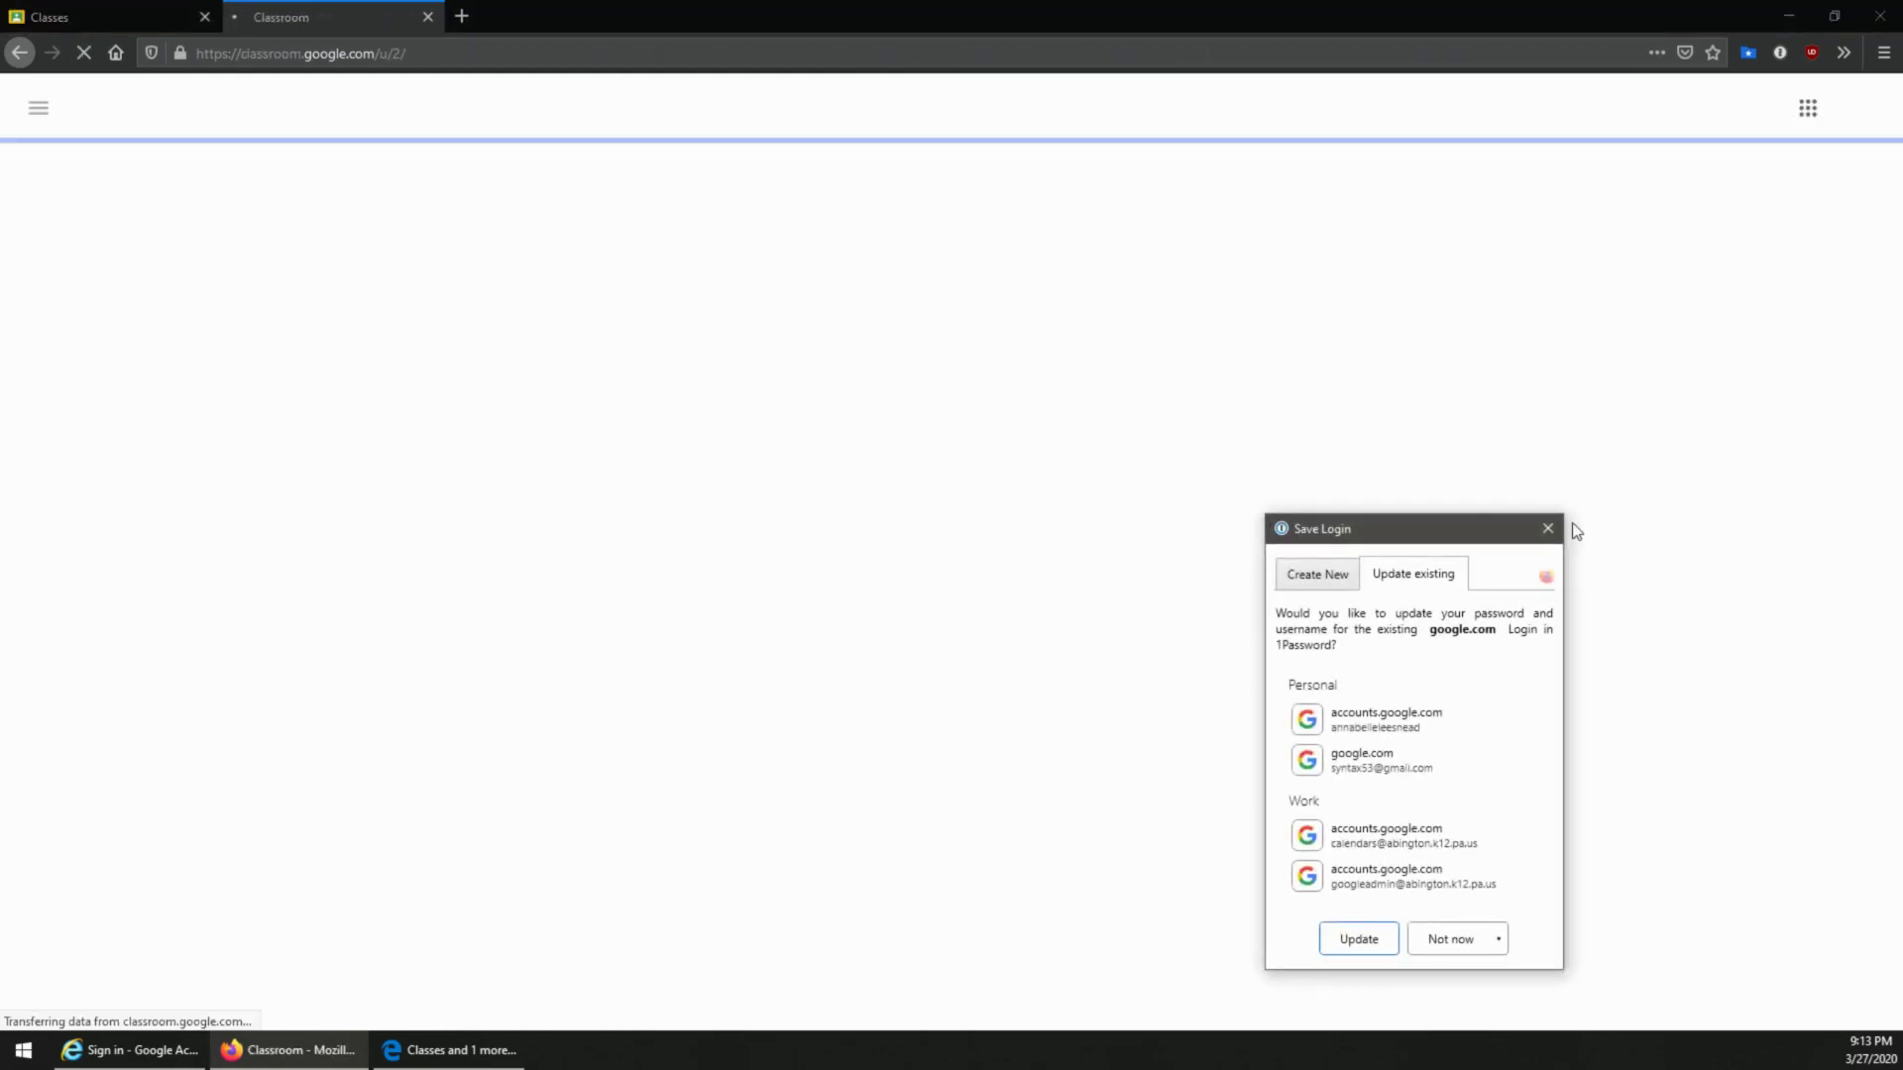
left_click(1544, 534)
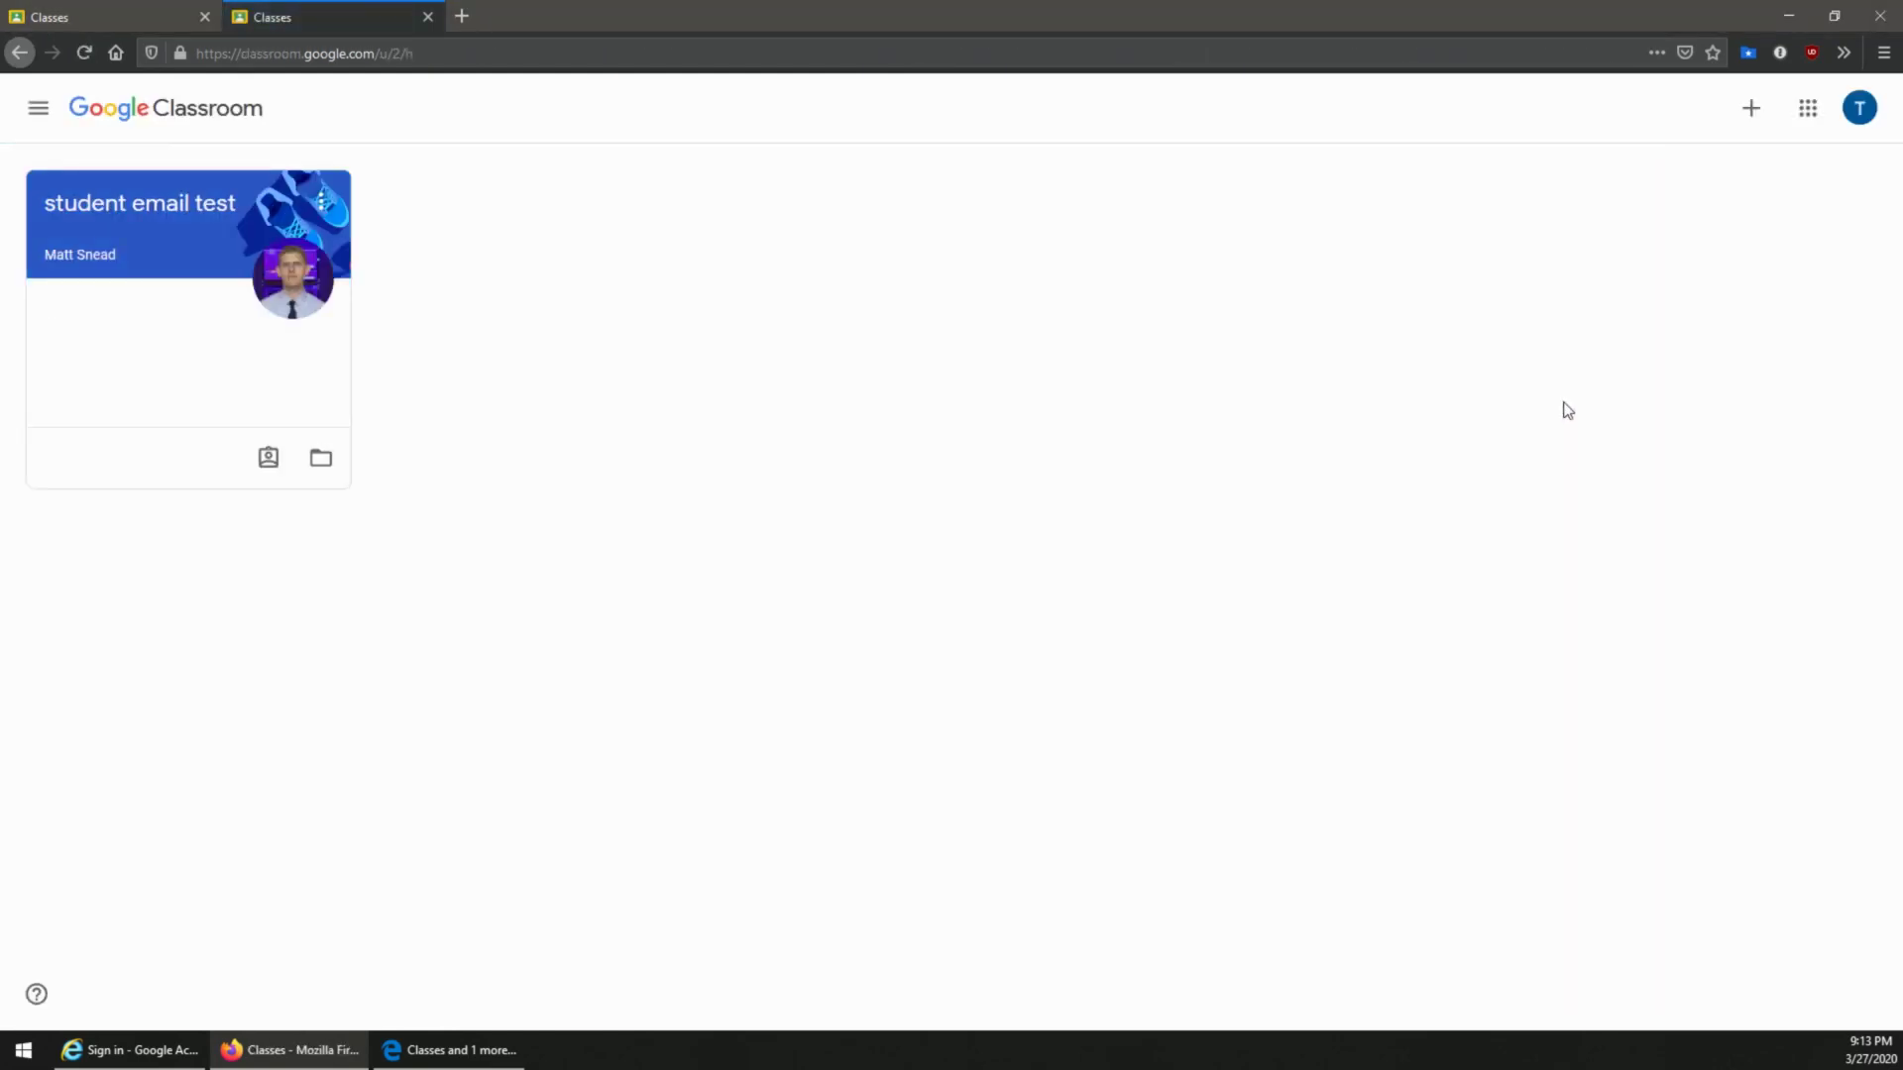
Step: Switch to the second student account from the avatar menu, opening its Classroom home
left_click(1858, 115)
left_click(1860, 111)
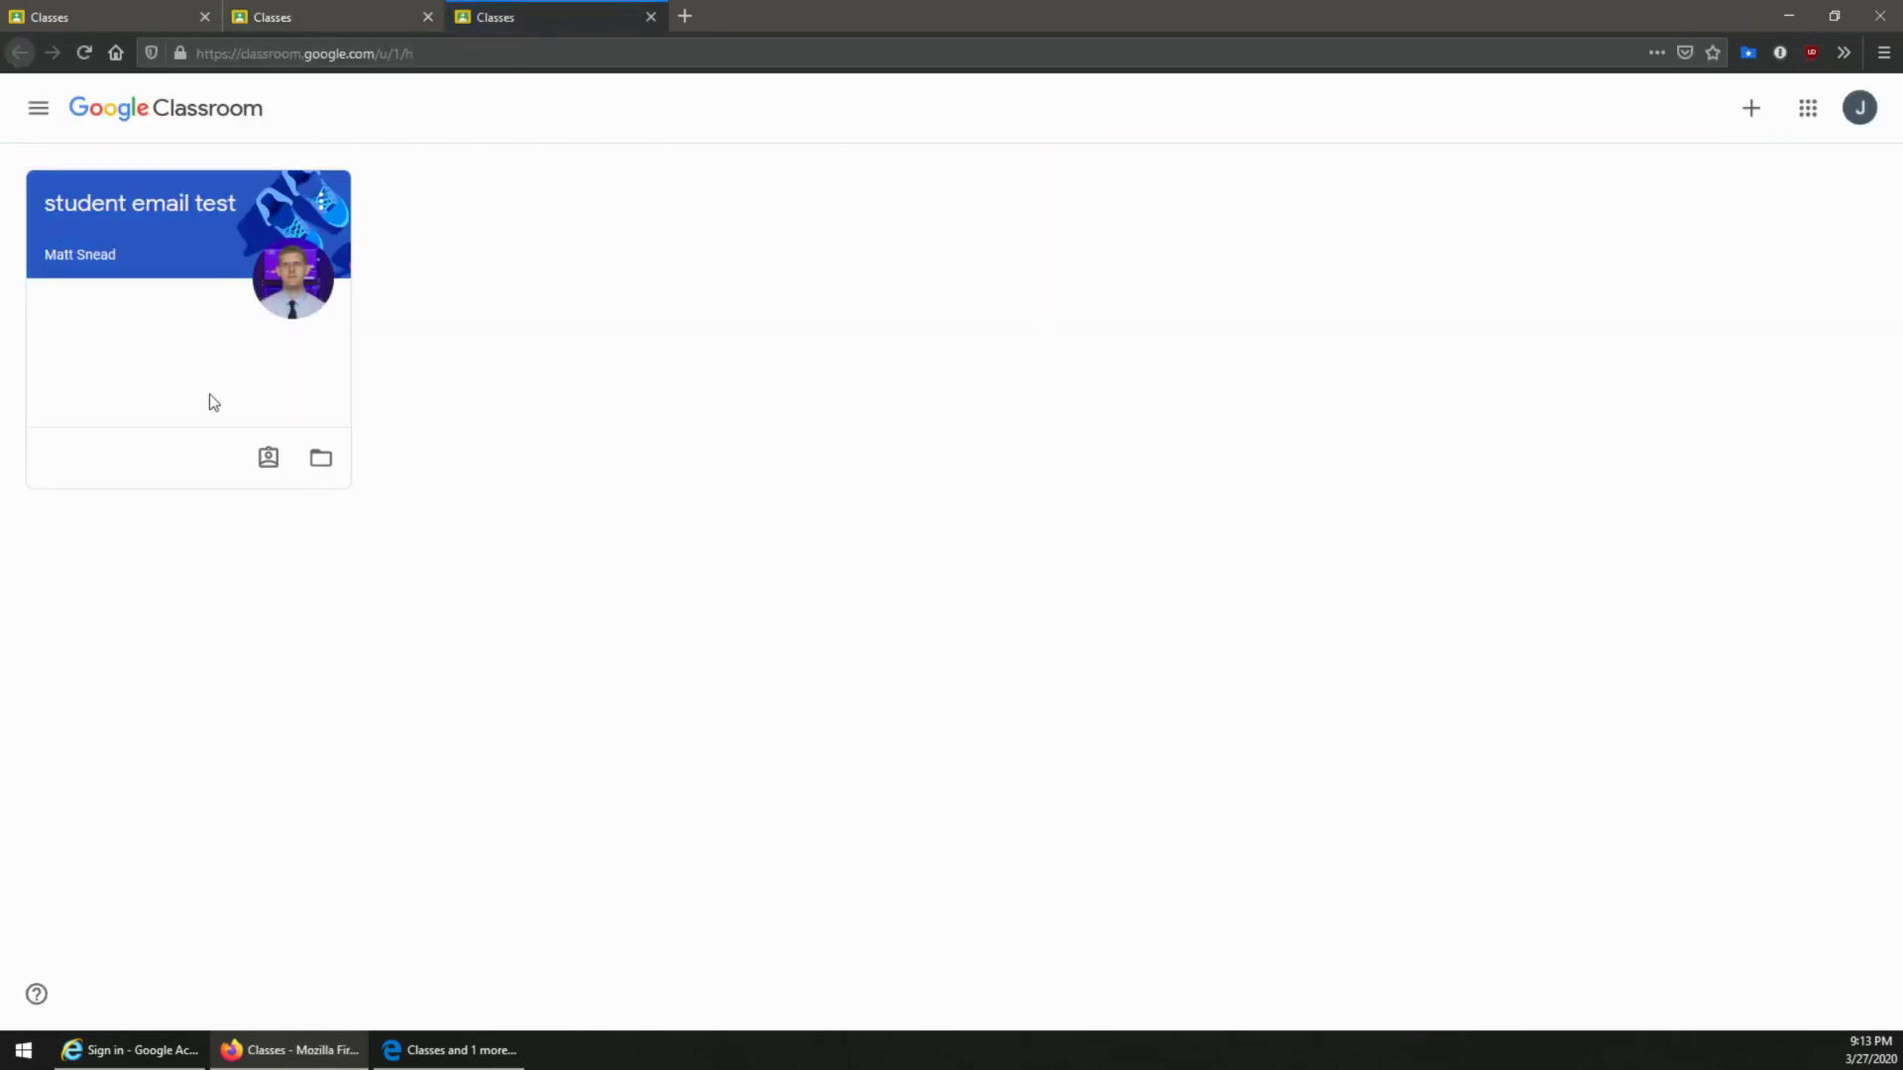
left_click(1859, 107)
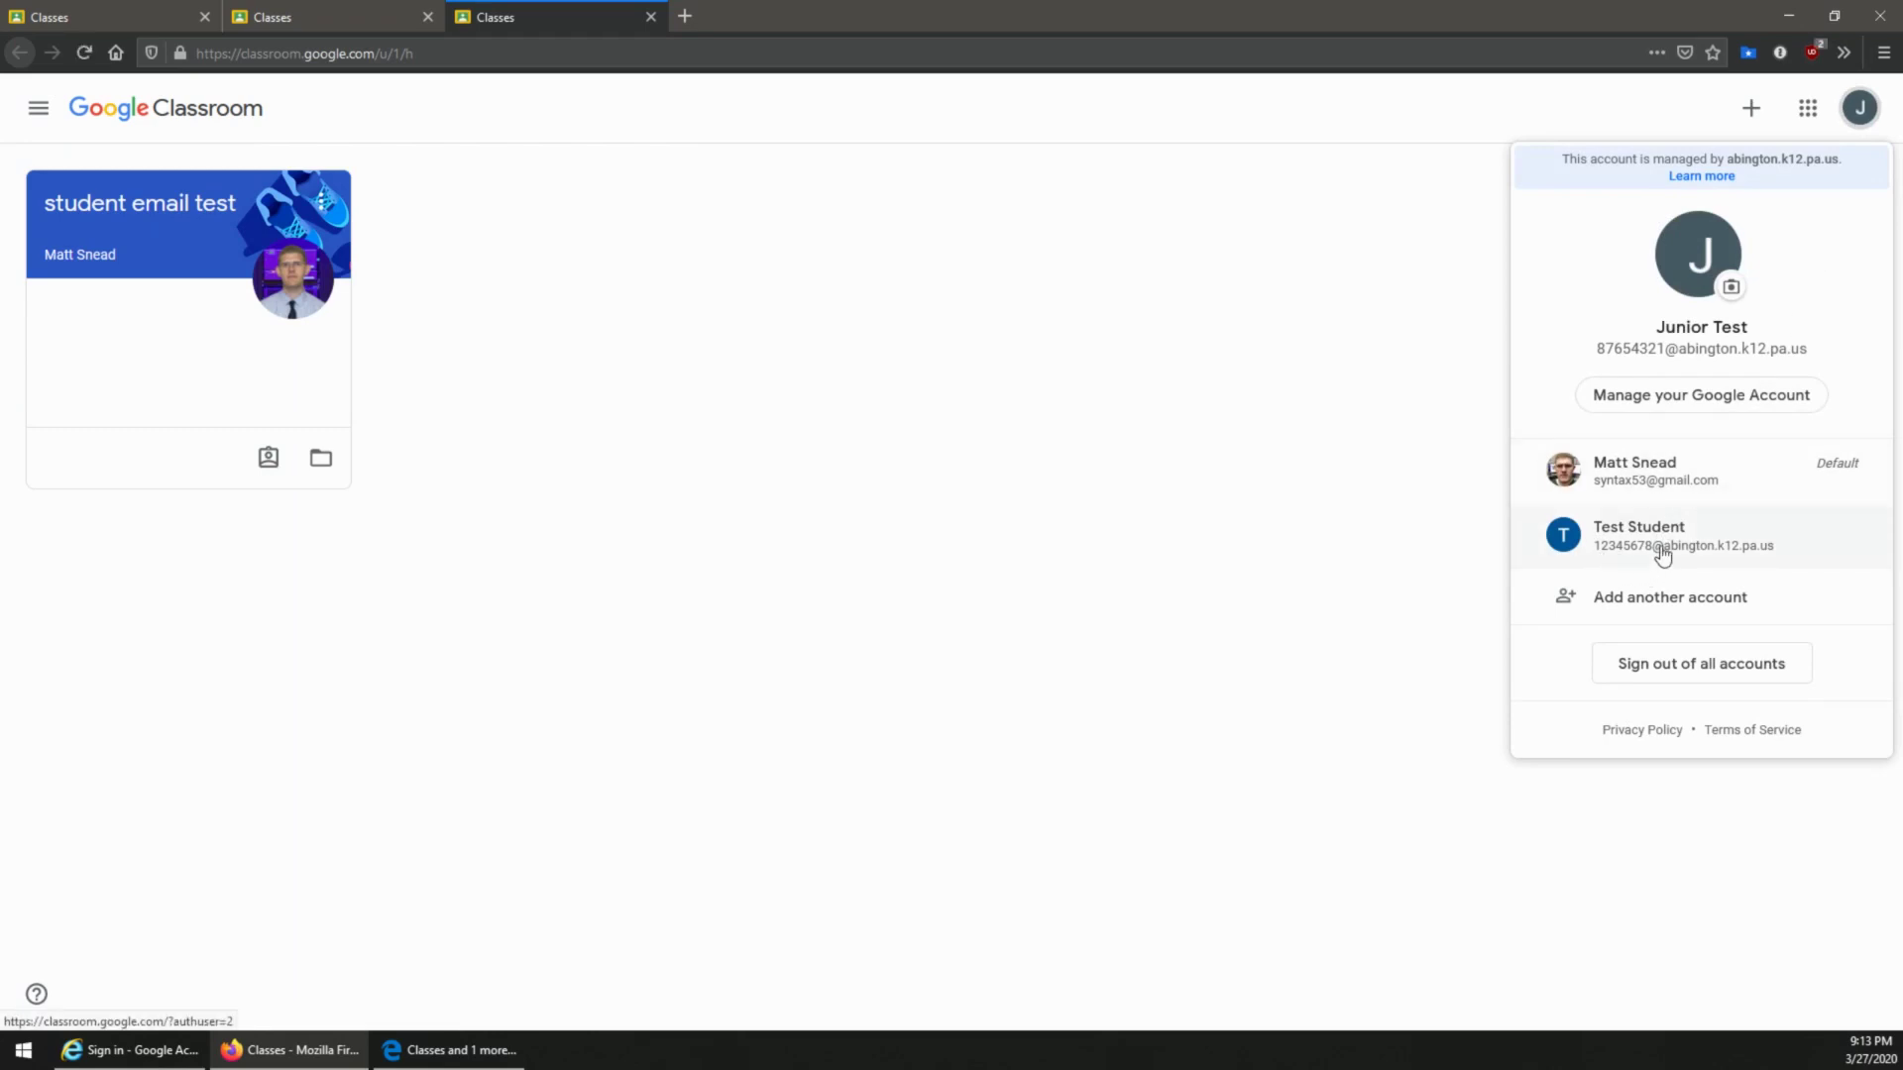
Step: Choose Add another account from the avatar menu to get a blank Google sign-in page
left_click(1861, 105)
left_click(1861, 105)
left_click(1641, 603)
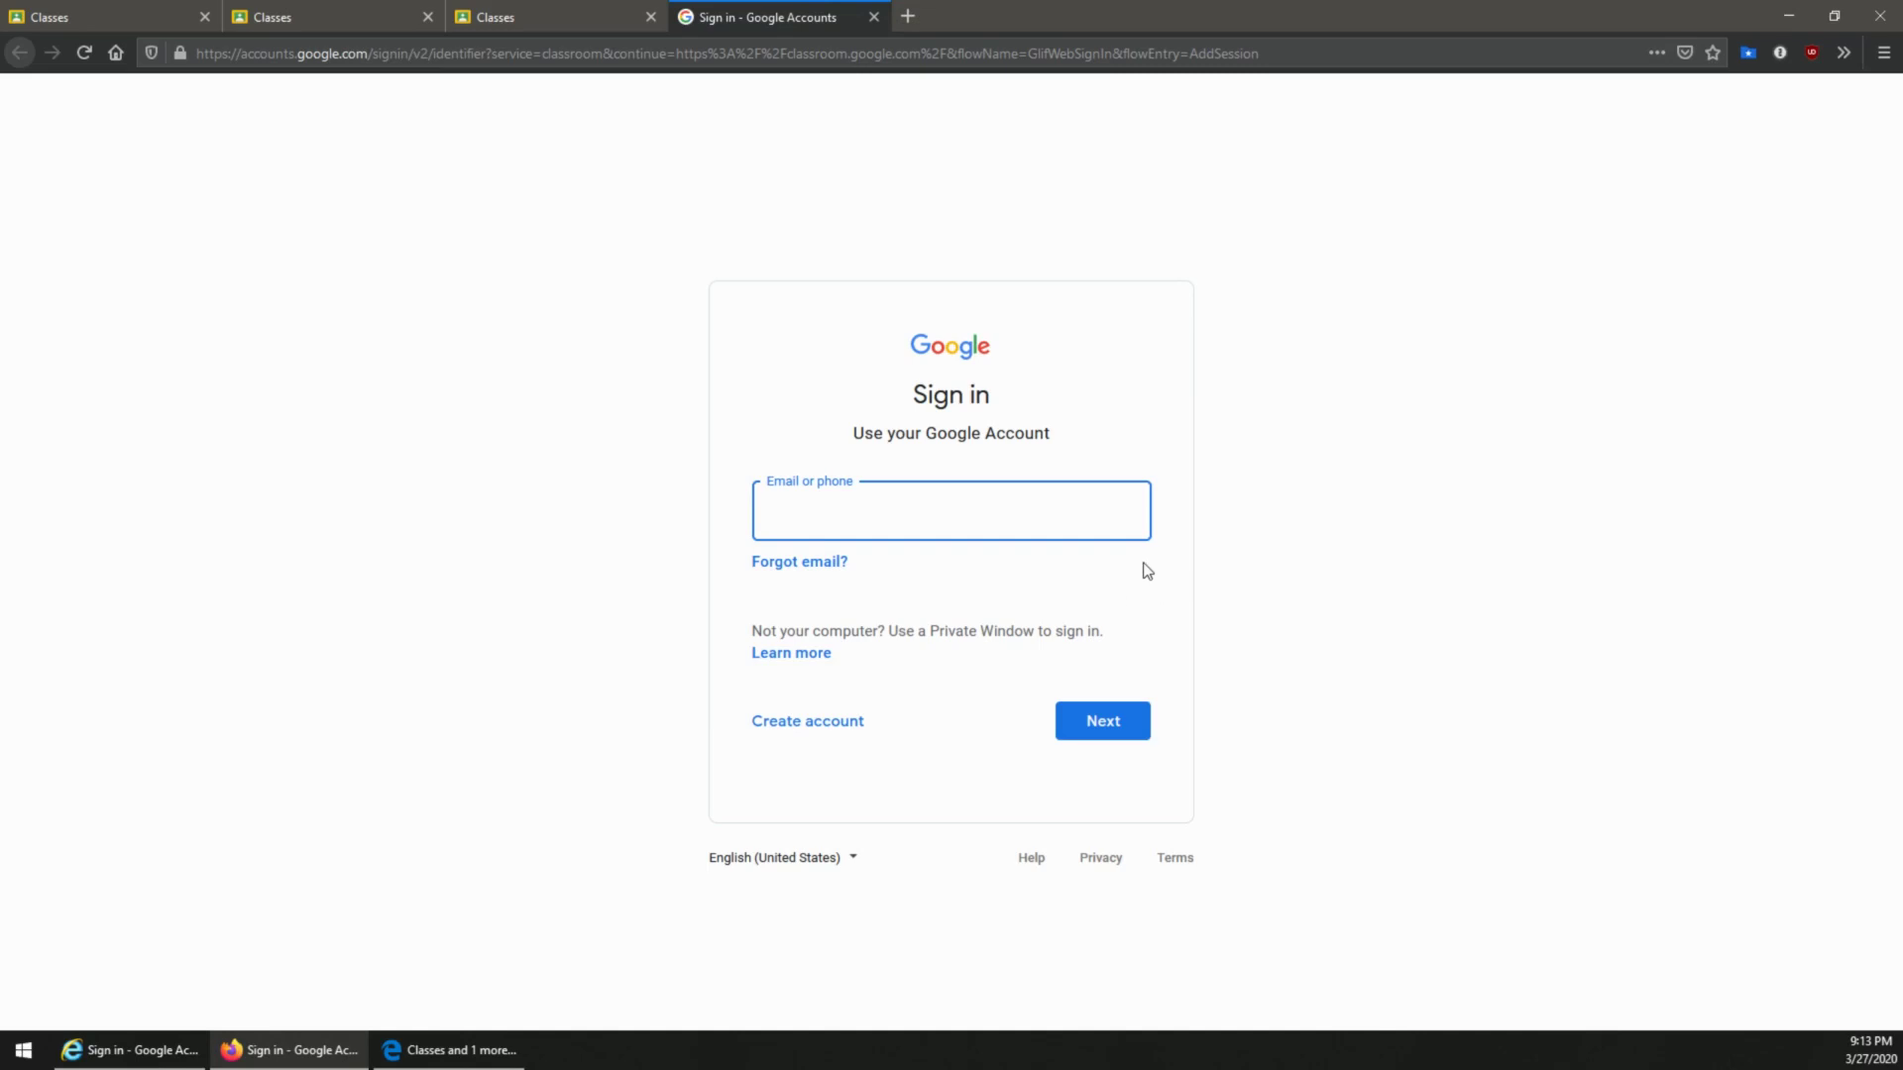
left_click(1470, 450)
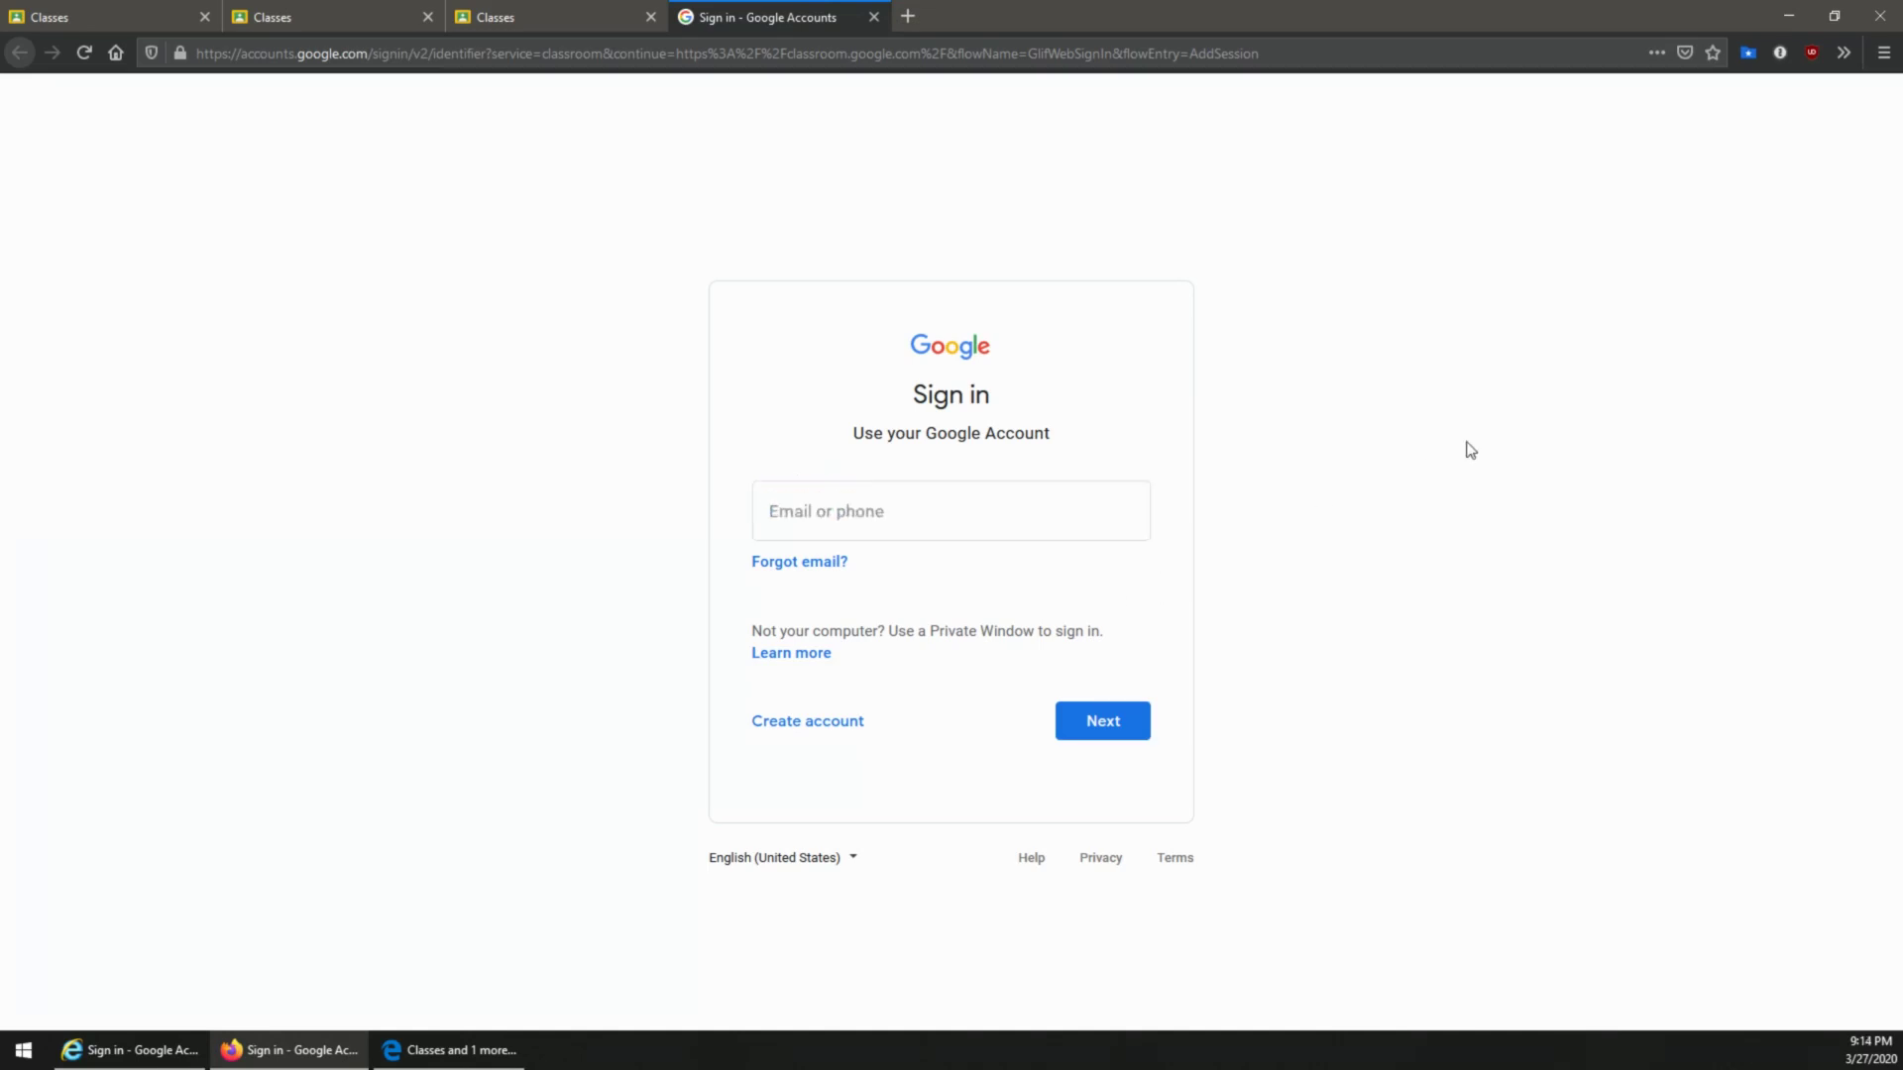